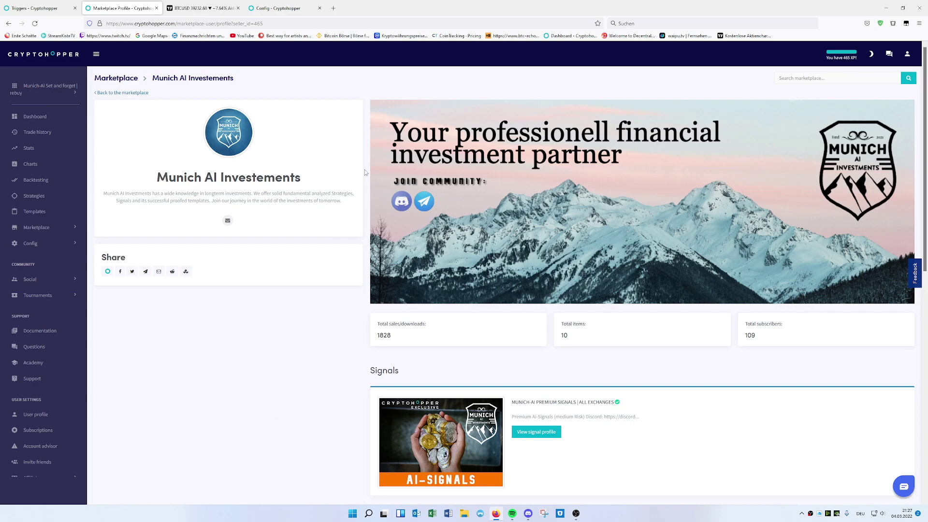
Look through the signals and marketplace items offered on the Munich AI Investements seller profile
scroll(365, 173, "down", 5)
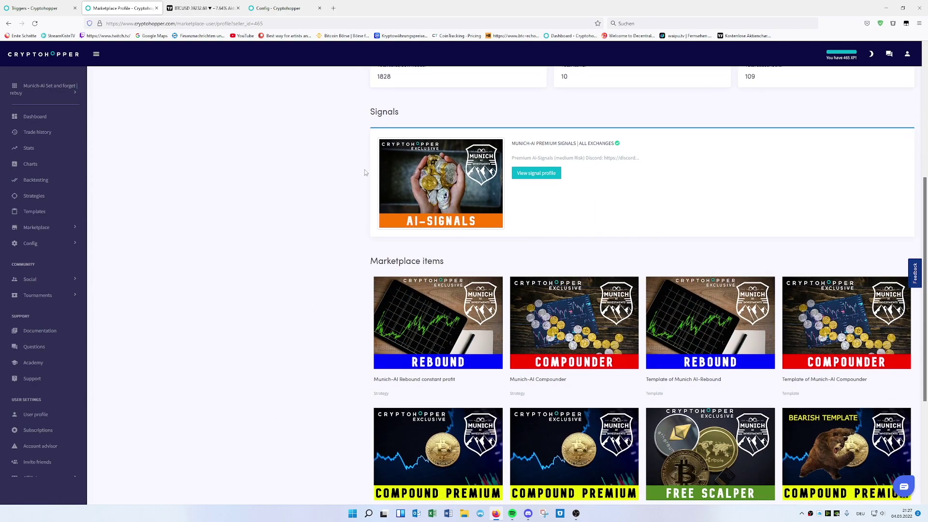
scroll(365, 172, "down", 4)
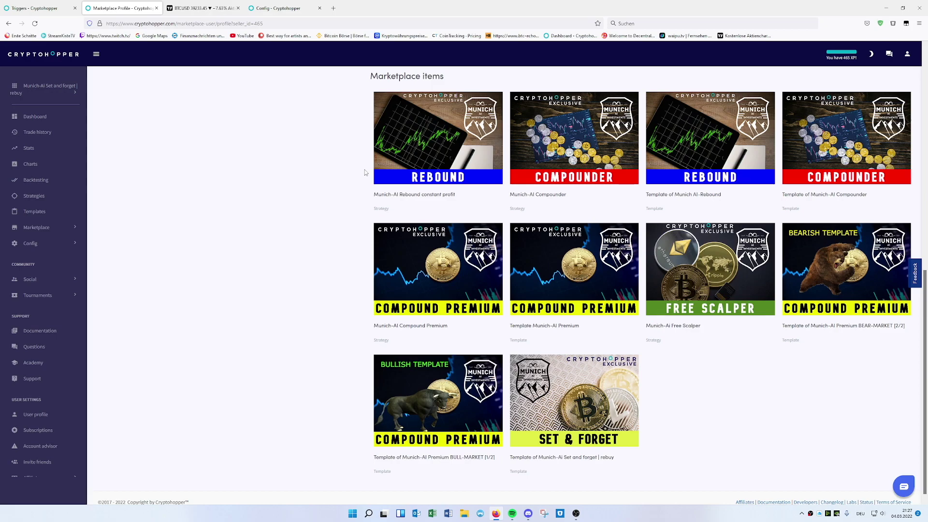
scroll(365, 172, "up", 1)
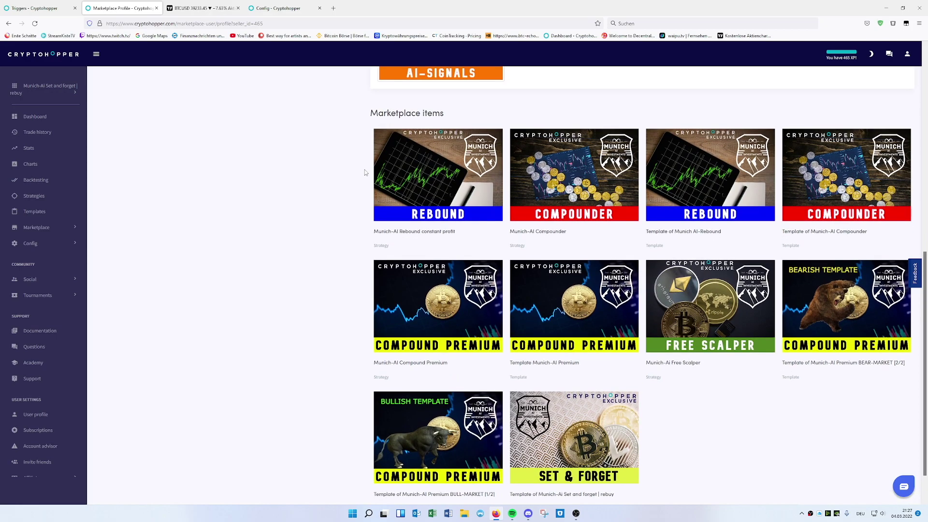
scroll(365, 173, "up", 1)
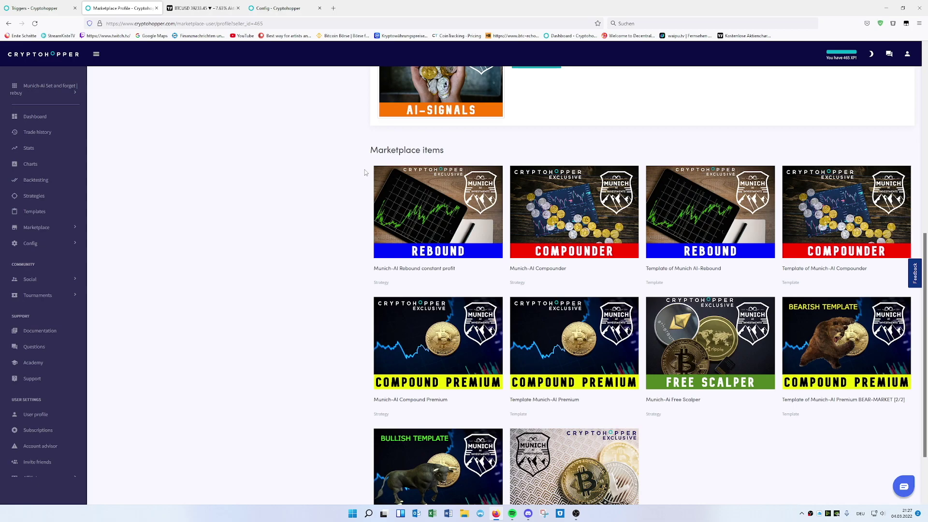
scroll(364, 173, "down", 2)
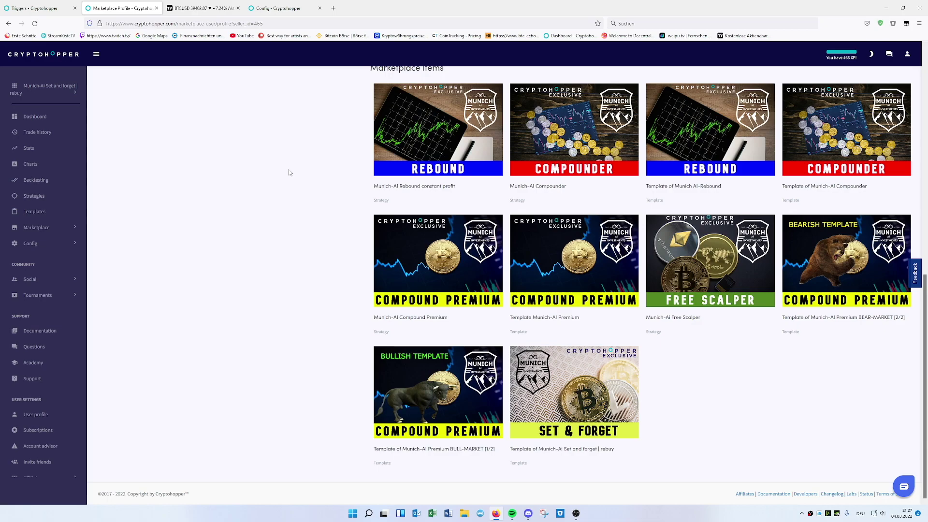
View the 4-hour BTCUSD chart on TradingView and check the hopper's Coins and amounts configuration
left_click(186, 10)
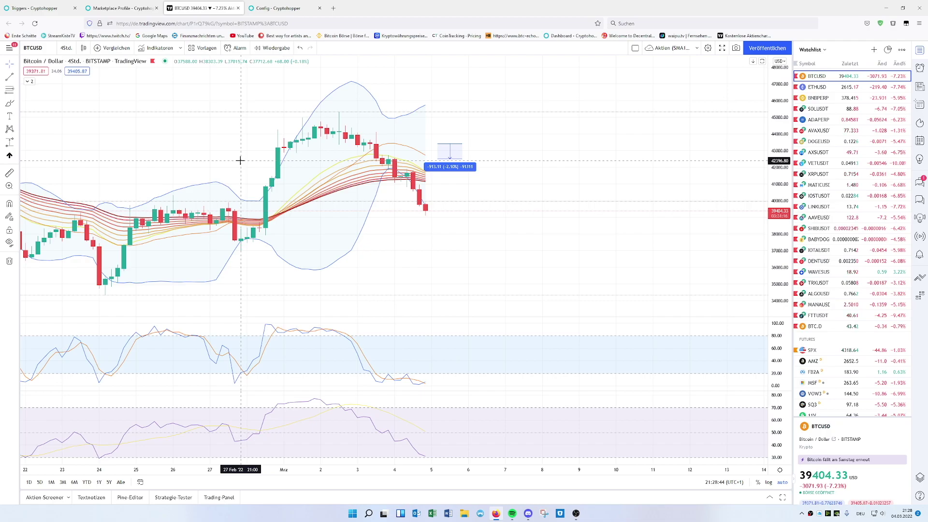
key("XF86AudioLowerVolume")
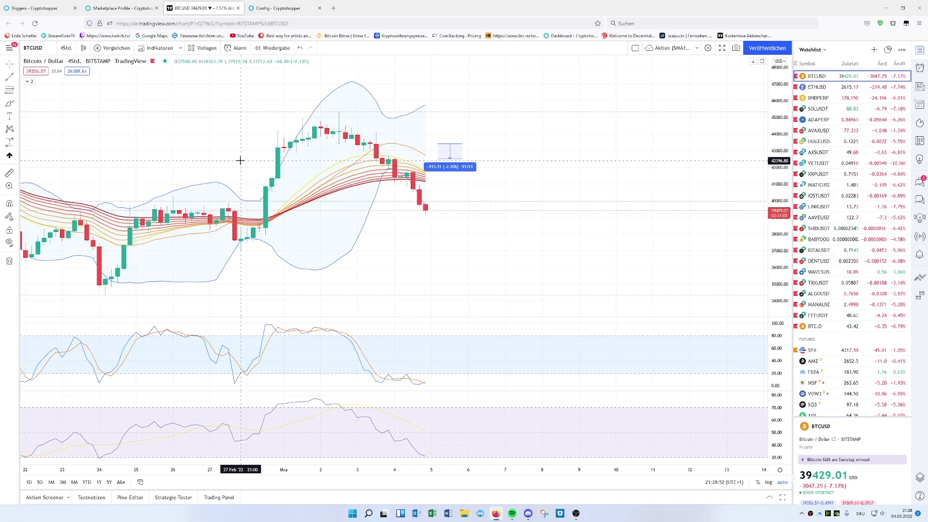
left_click(280, 10)
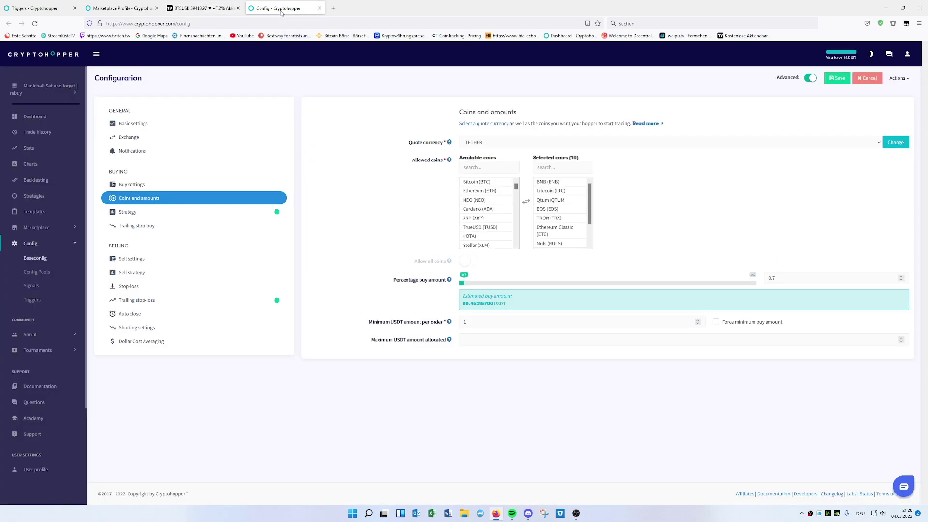
left_click(220, 8)
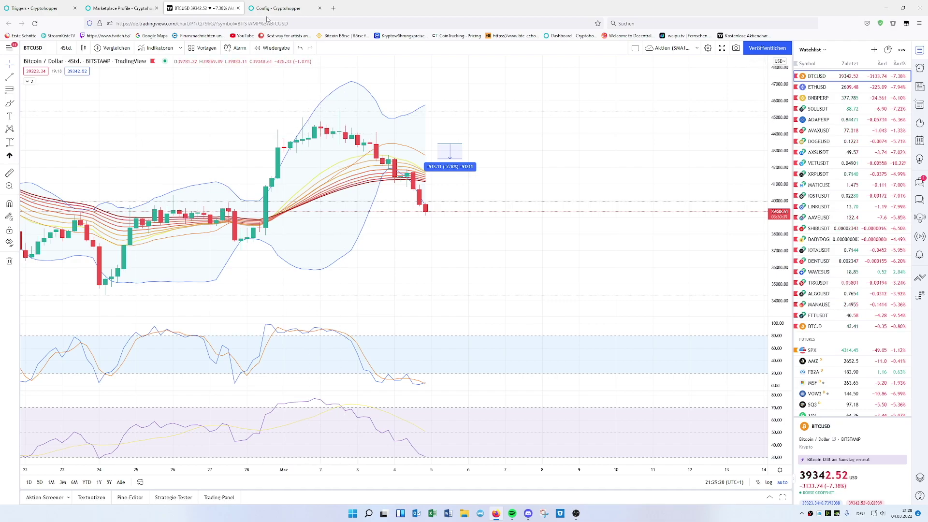
Open the hopper's dashboard in Cryptohopper and review the latest sells and the hopper, buying and selling status
left_click(44, 8)
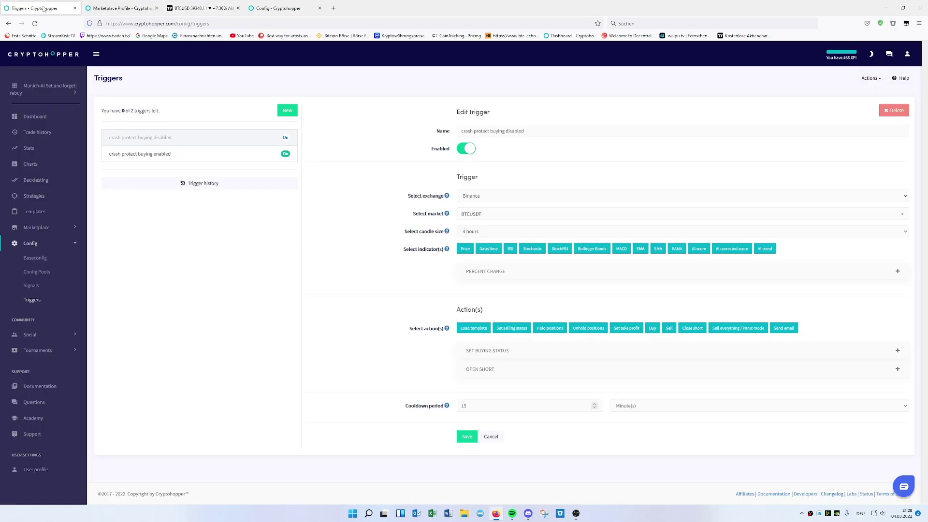
left_click(30, 117)
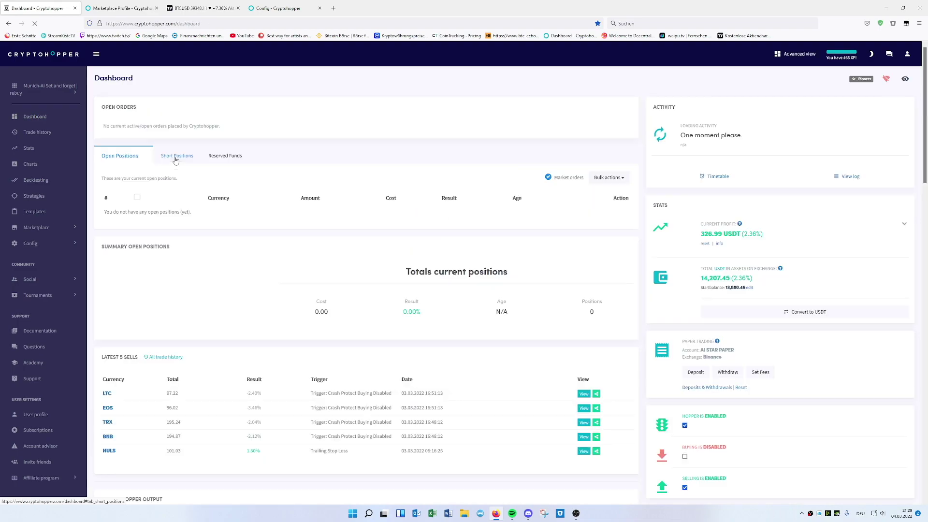
scroll(426, 261, "down", 3)
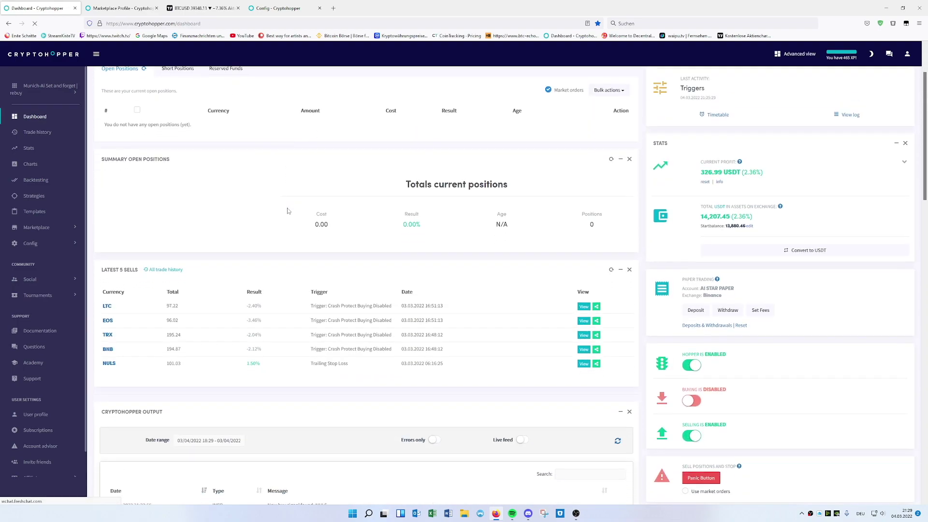
left_click(691, 382)
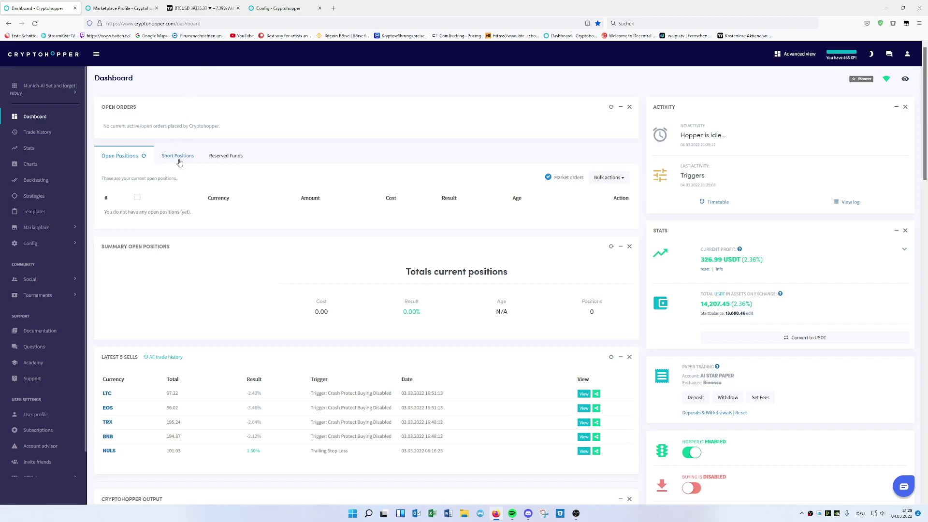
Move the price range measurement on the TradingView BTCUSD chart onto the falling candles of 3 March
left_click(215, 9)
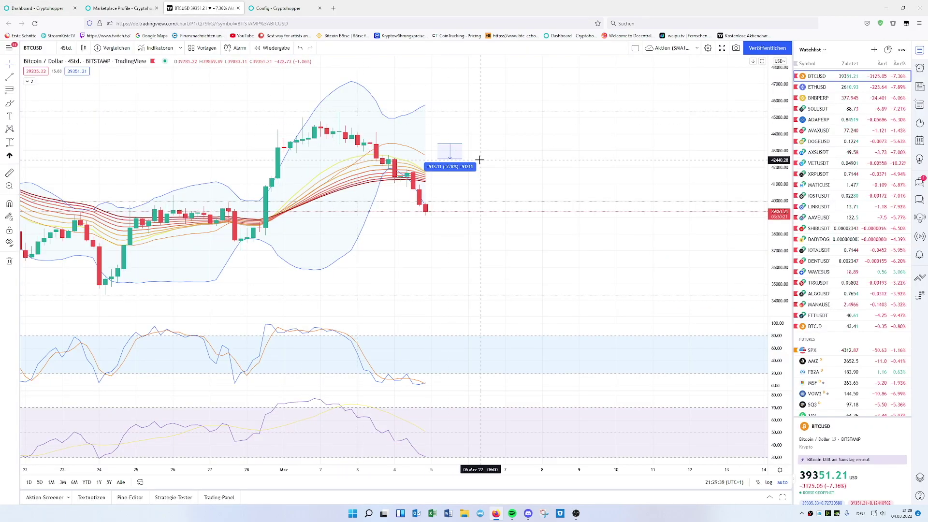
mouse_move(449, 169)
left_mouse_down()
mouse_move(393, 169)
mouse_move(385, 155)
mouse_move(389, 163)
left_mouse_up()
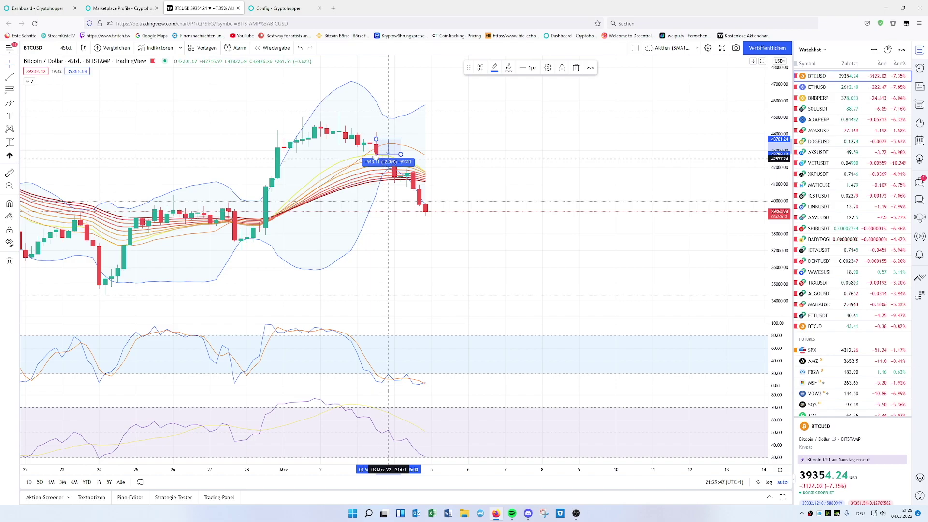
Go to the hopper's trigger configuration in Cryptohopper and open the "crash protect buying enabled" trigger
left_click(282, 8)
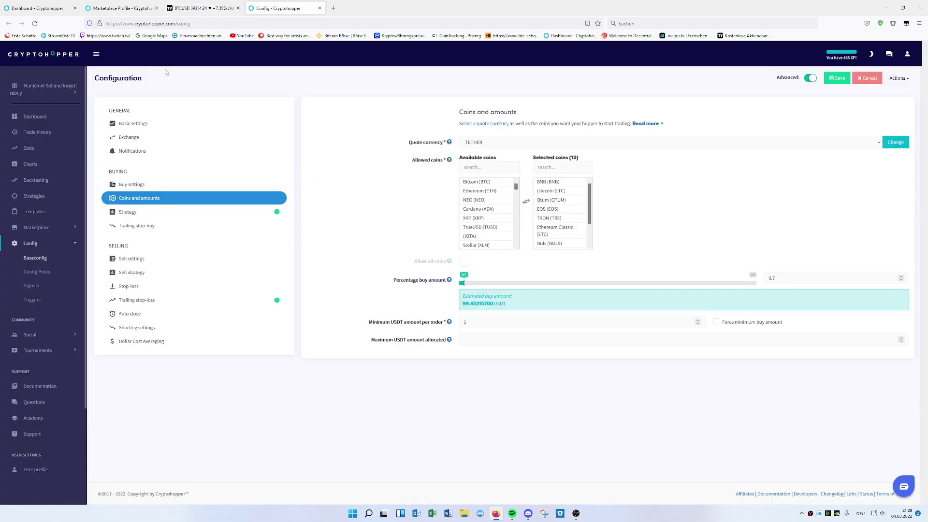
left_click(41, 299)
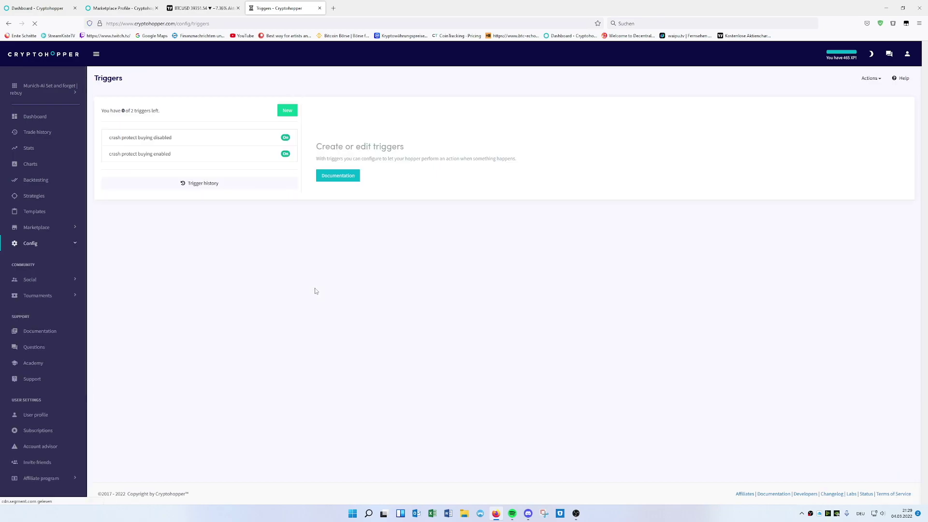
left_click(151, 155)
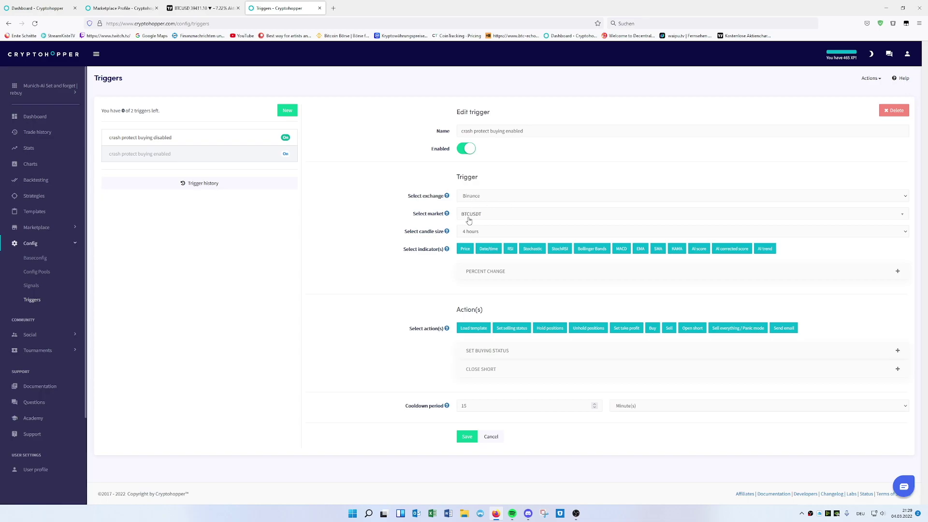
Compare the trigger's market and candle size with the BTCUSD chart and expand its Percent change condition
left_click(192, 9)
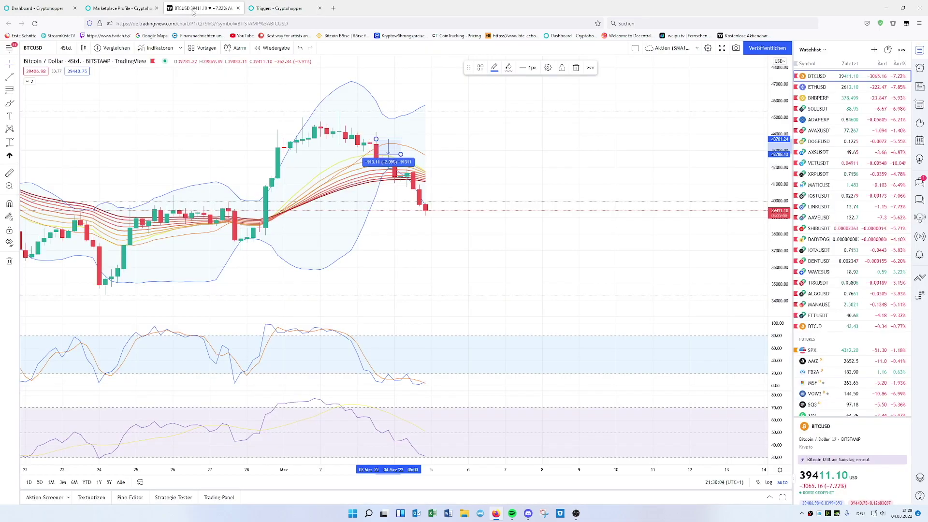
left_click(272, 10)
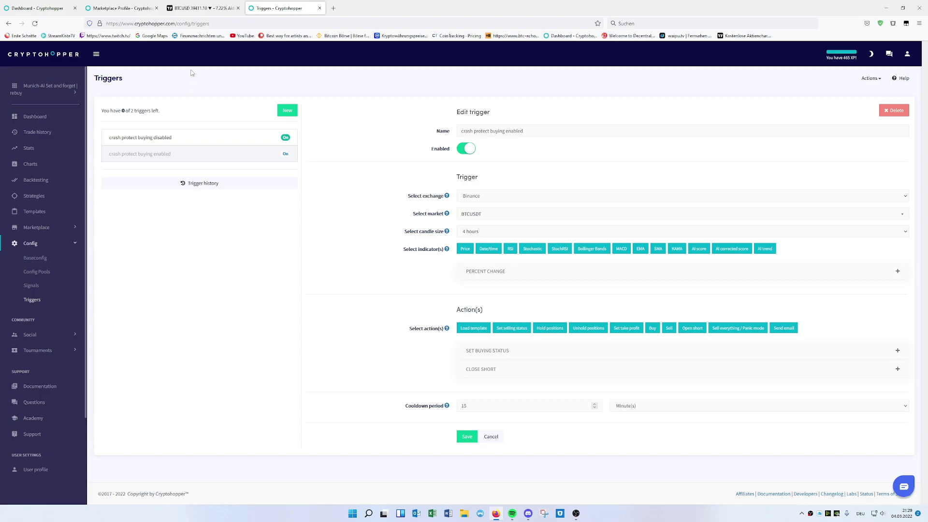
left_click(196, 9)
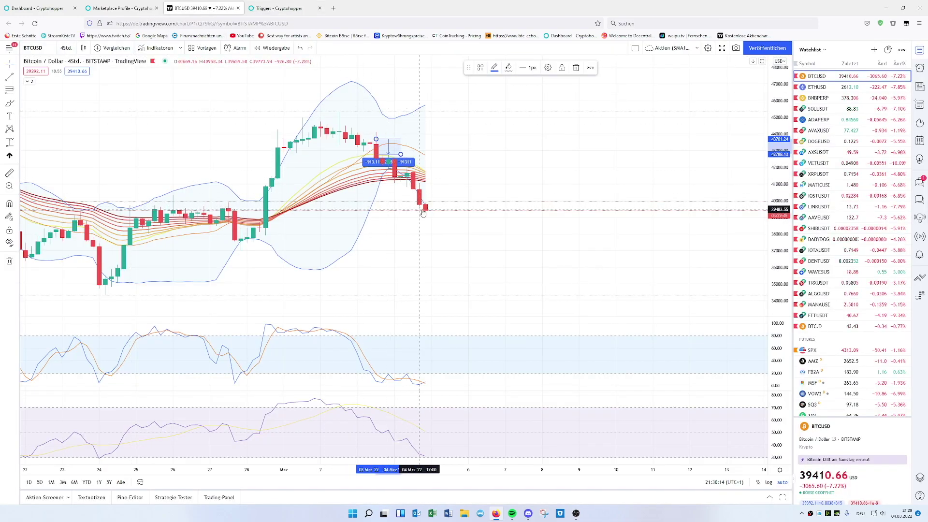
left_click(277, 8)
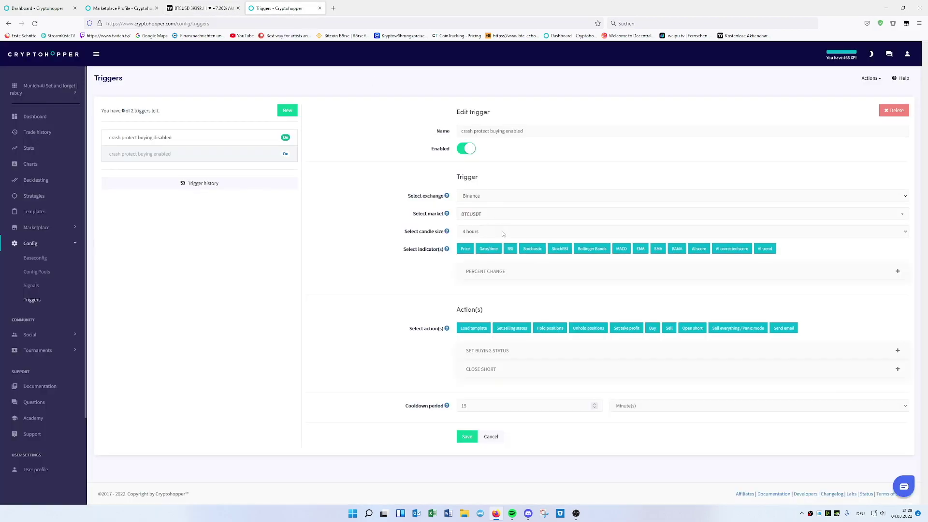
left_click(488, 275)
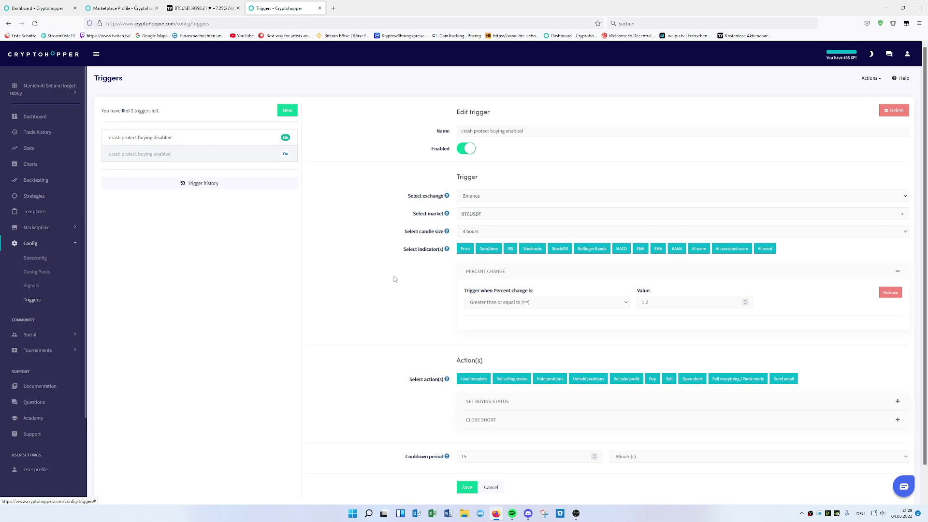
Open the "crash protect buying disabled" trigger and compare its percent change condition with the BTCUSD chart
left_click(183, 140)
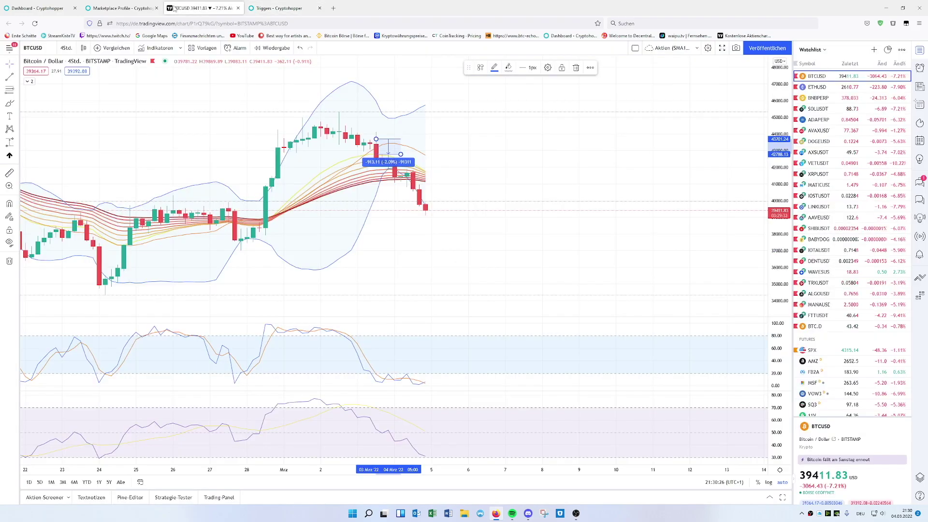
left_click(203, 8)
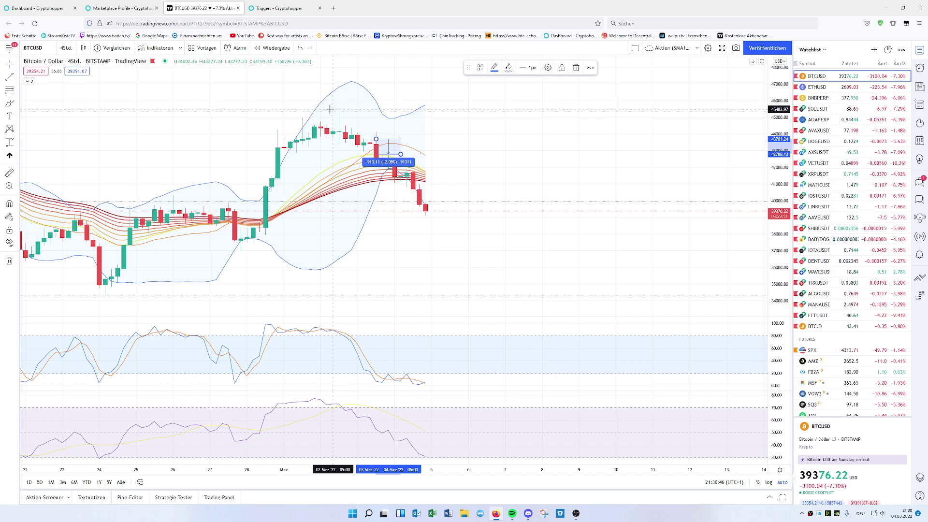
left_click(264, 9)
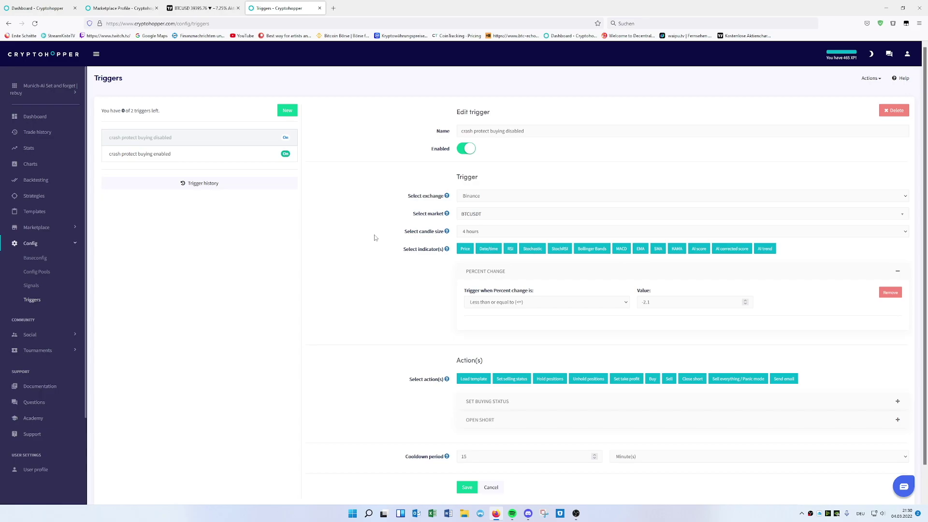
Return to the hopper's dashboard and review the buying status, latest sells and Cryptohopper output
left_click(121, 9)
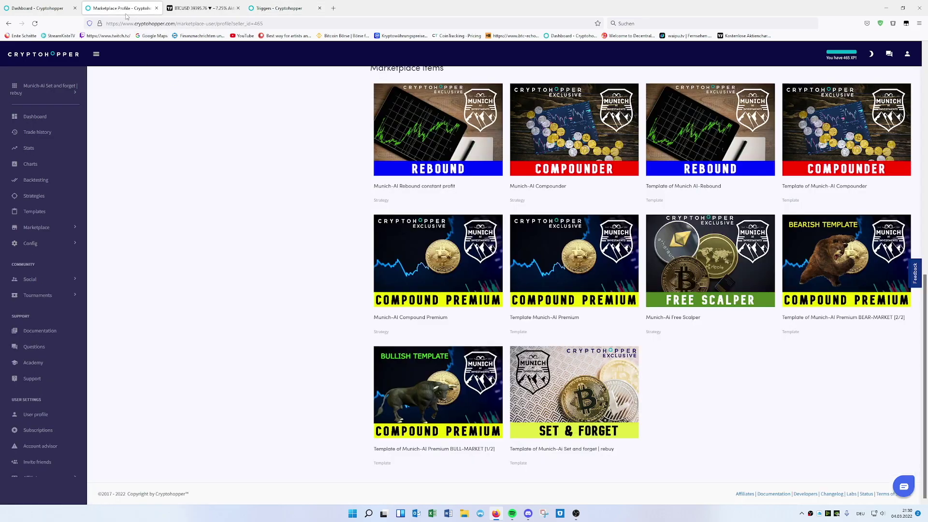
key("ctrl+shift+Tab")
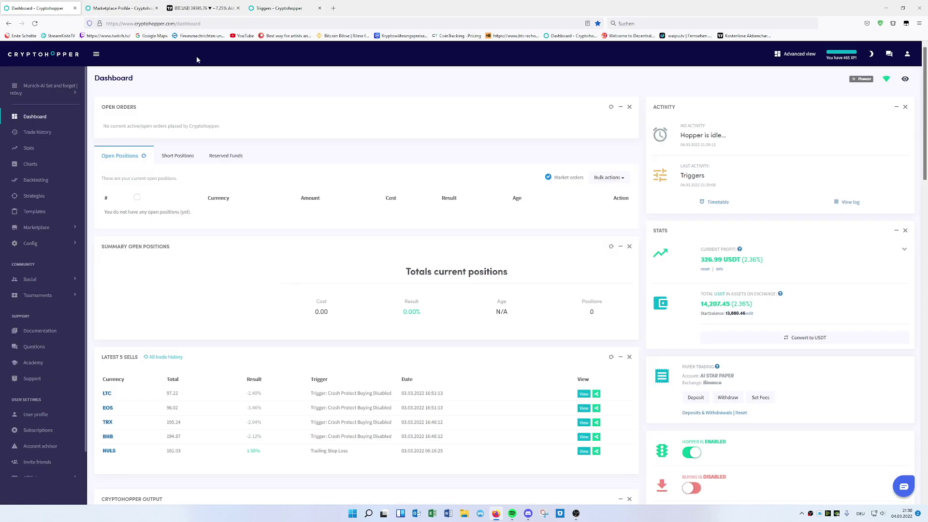
scroll(433, 209, "down", 2)
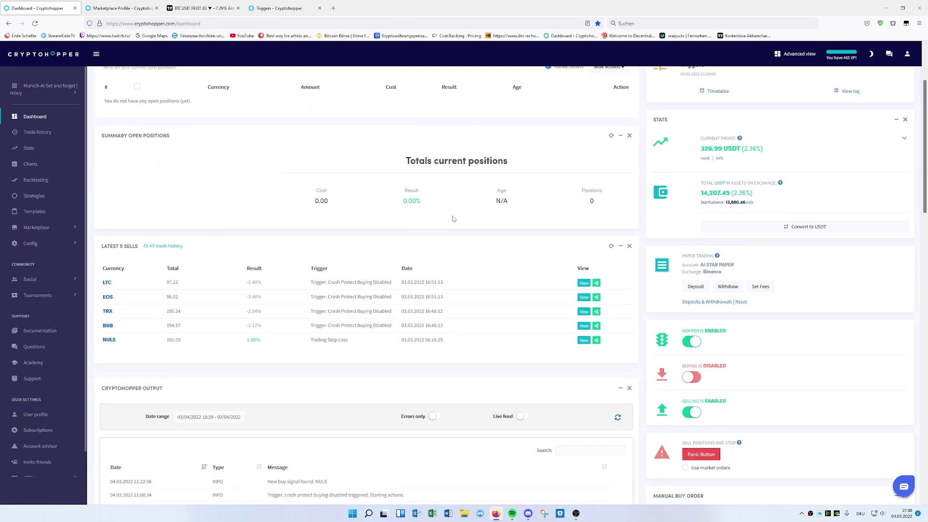
Reopen the "crash protect buying enabled" trigger, highlight its percent change value and compare it with the BTCUSD chart
left_click(276, 9)
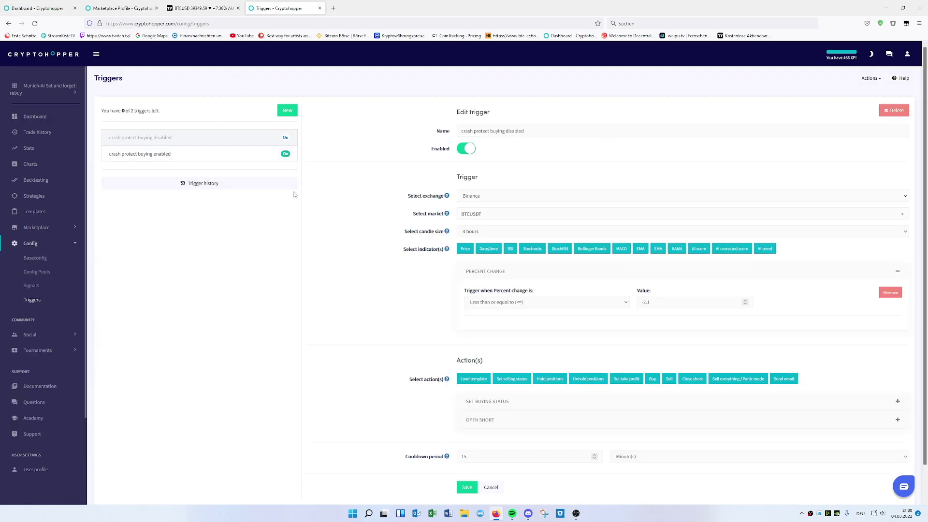
left_click(174, 158)
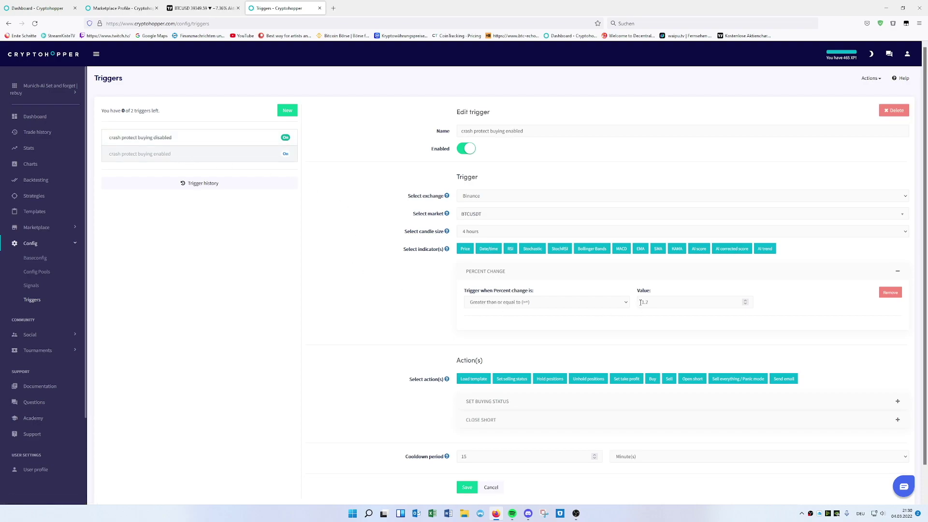
left_click_drag(640, 302, 658, 303)
left_click(203, 9)
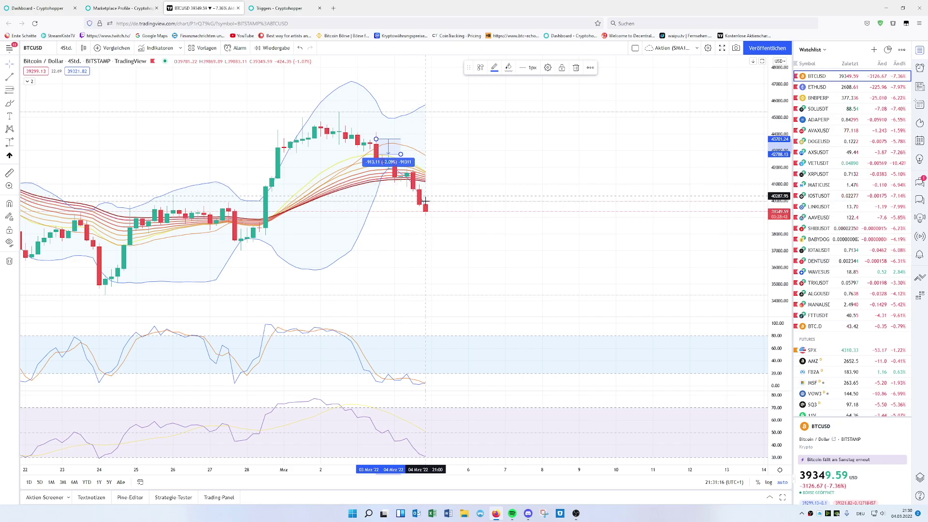
left_click(273, 9)
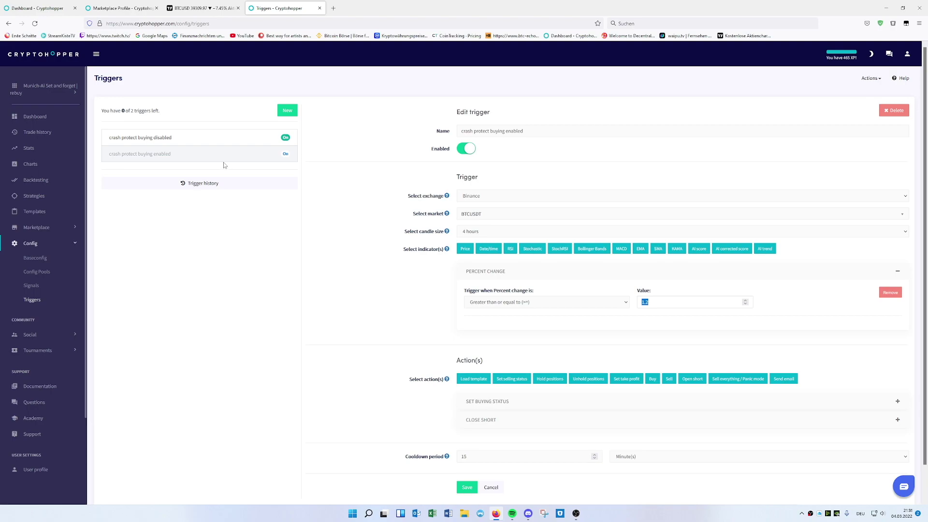
Show the hopper's open short positions on the dashboard
left_click(51, 9)
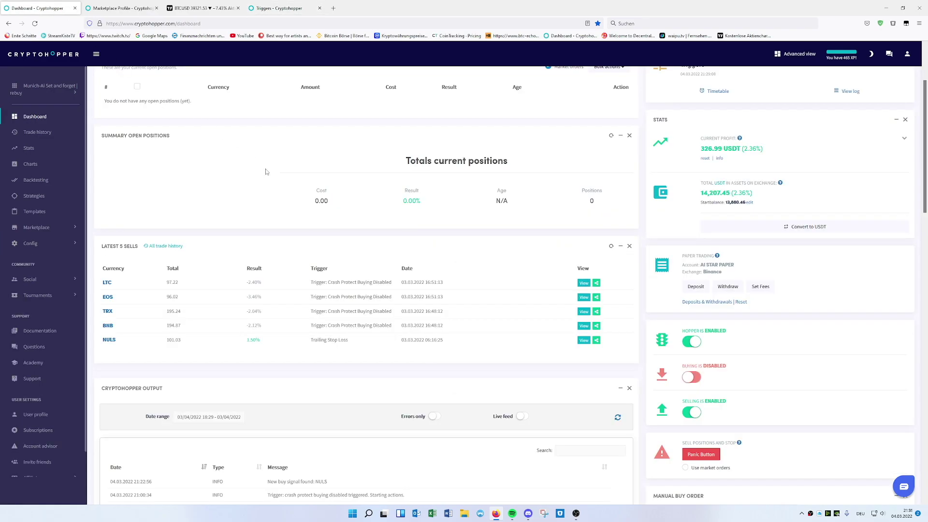
scroll(265, 172, "up", 3)
left_click(174, 158)
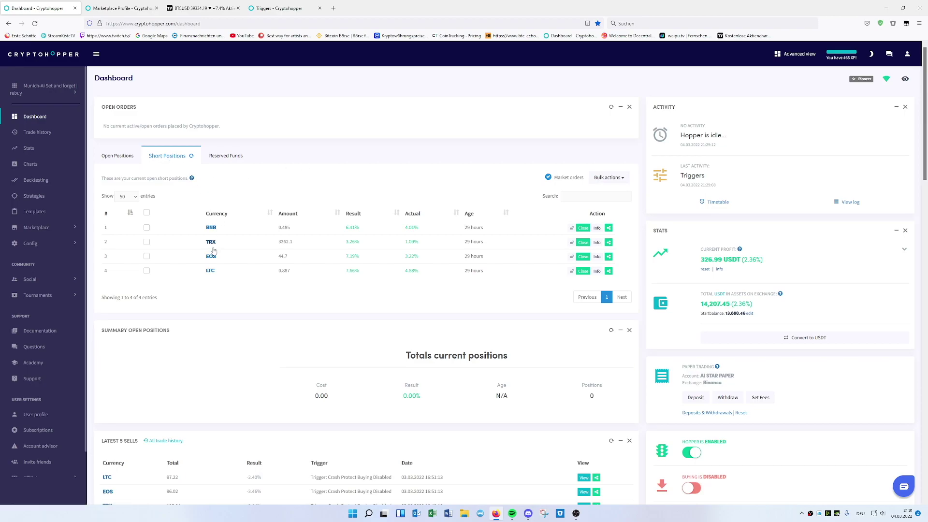
Compare the "crash protect buying enabled" trigger's percent change condition with the recent BTCUSD candles on the chart
left_click(262, 11)
left_click(203, 9)
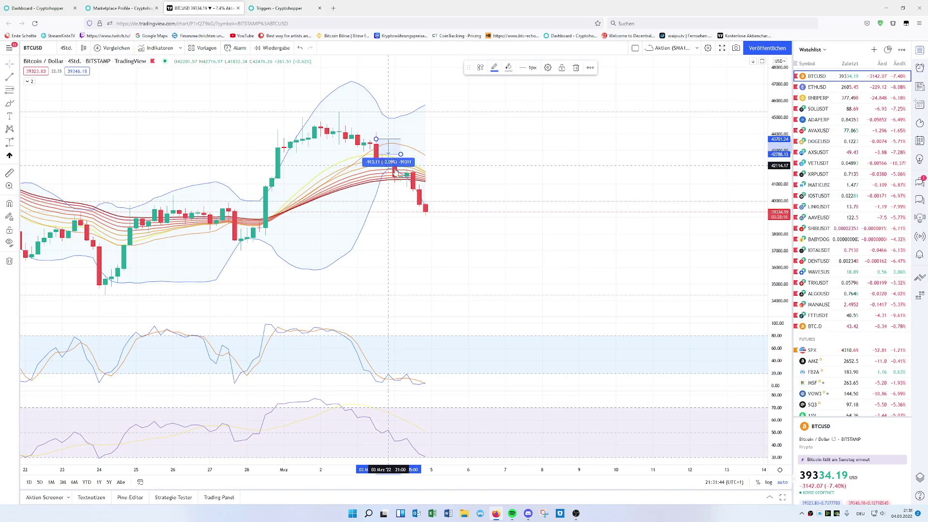
left_click(262, 10)
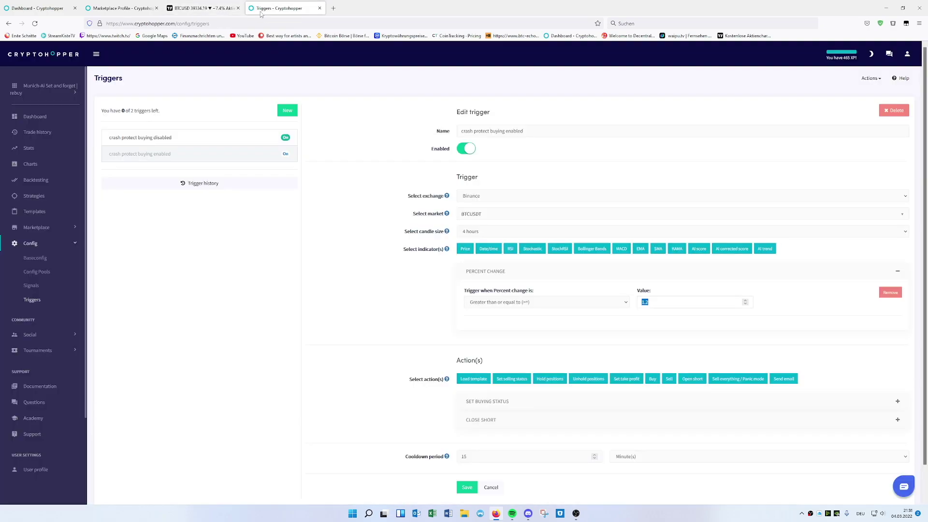
Review the hopper's open positions and its open short positions on the dashboard
left_click(139, 9)
left_click(55, 10)
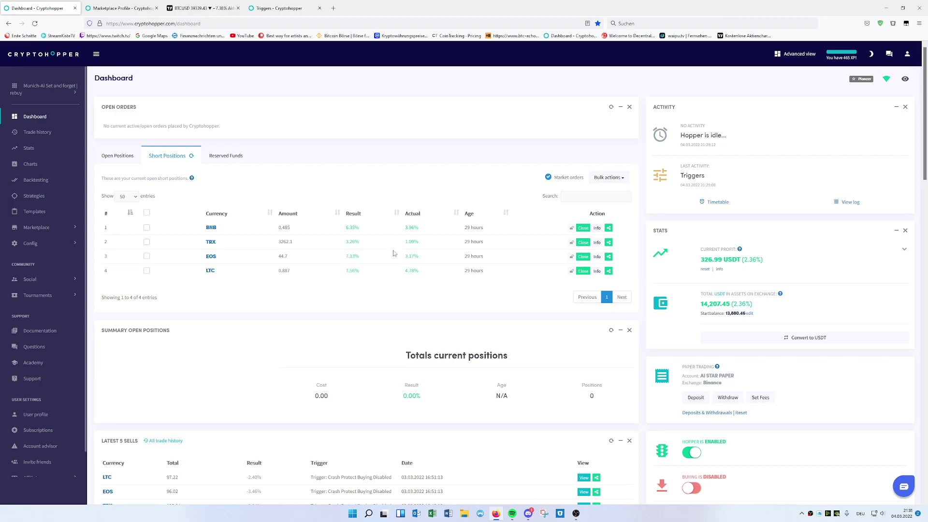
left_click(120, 156)
left_click(170, 156)
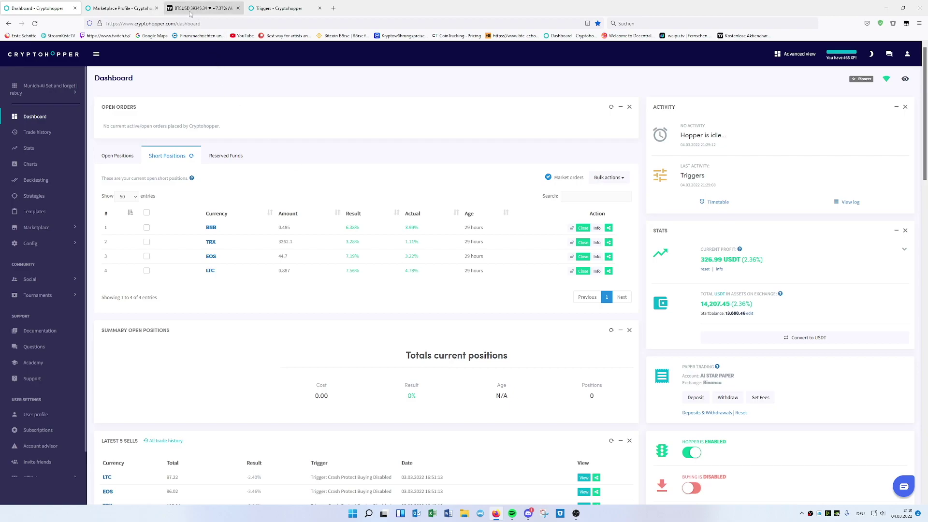
Open the "crash protect buying disabled" trigger, highlight its percent change value and expand its Set buying status and Open short actions
left_click(259, 9)
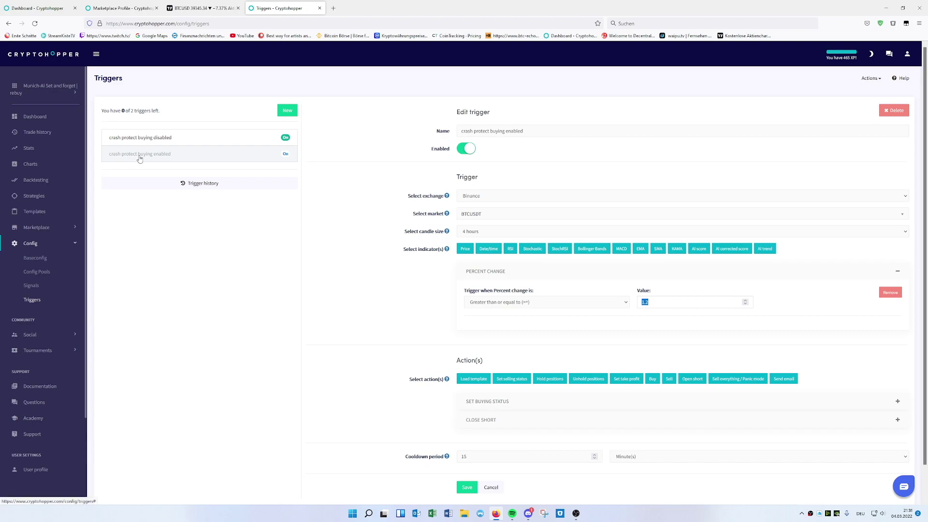
left_click(160, 141)
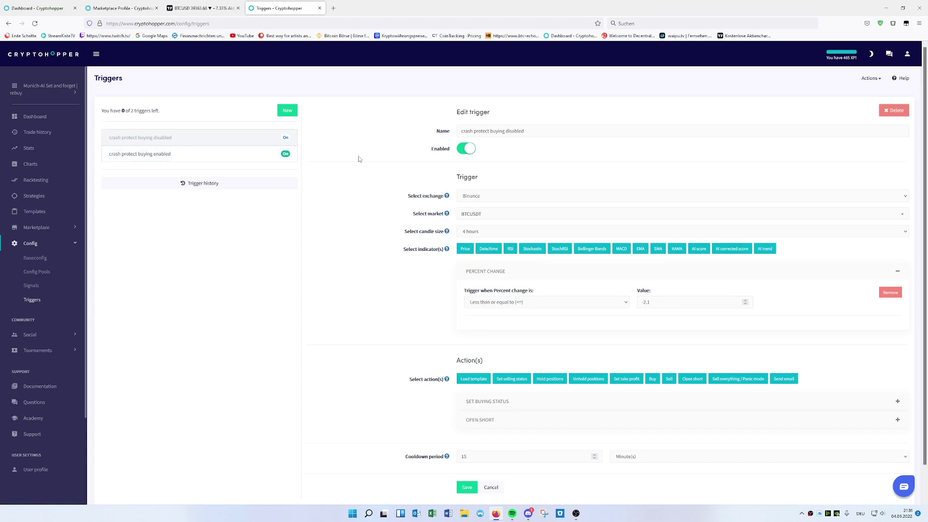
left_click_drag(651, 302, 631, 303)
scroll(396, 294, "down", 1)
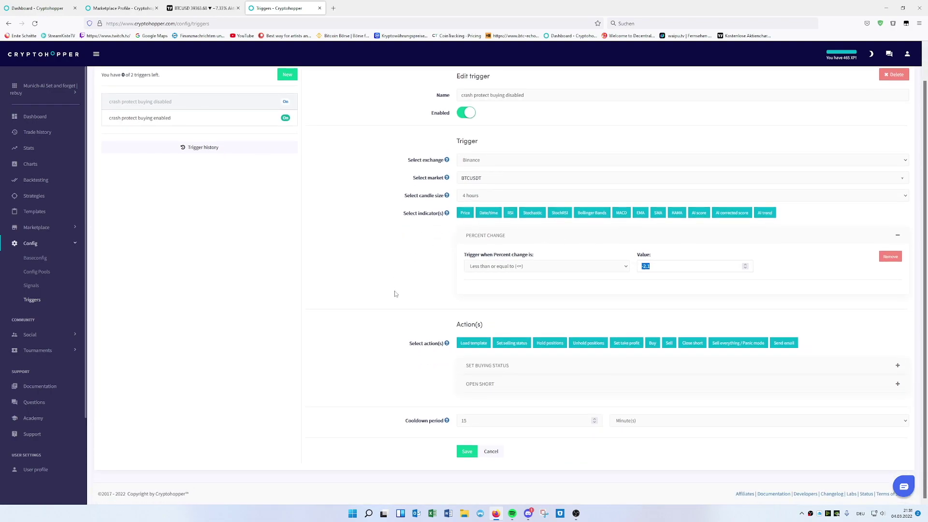
left_click(469, 366)
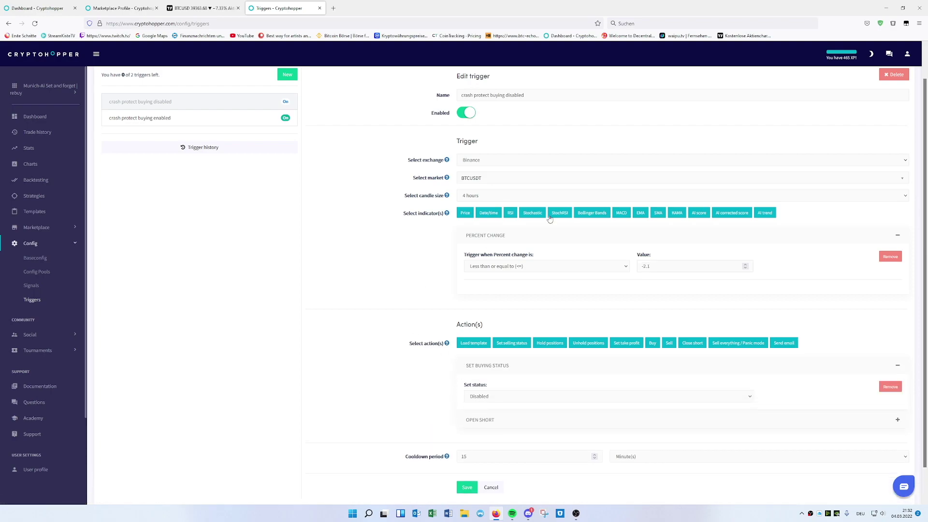
left_click(497, 421)
scroll(377, 373, "down", 2)
scroll(361, 364, "down", 1)
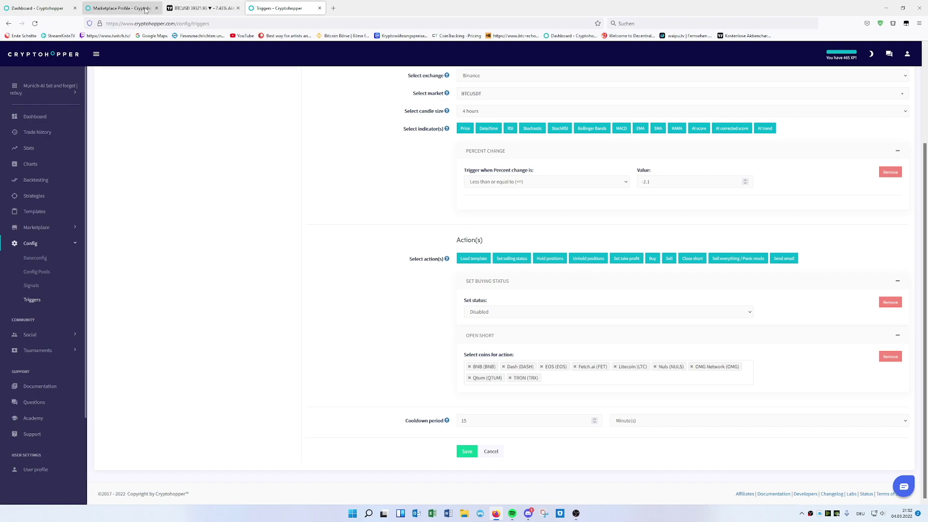
Open the hopper's base configuration at the Coins and amounts section
left_click(36, 8)
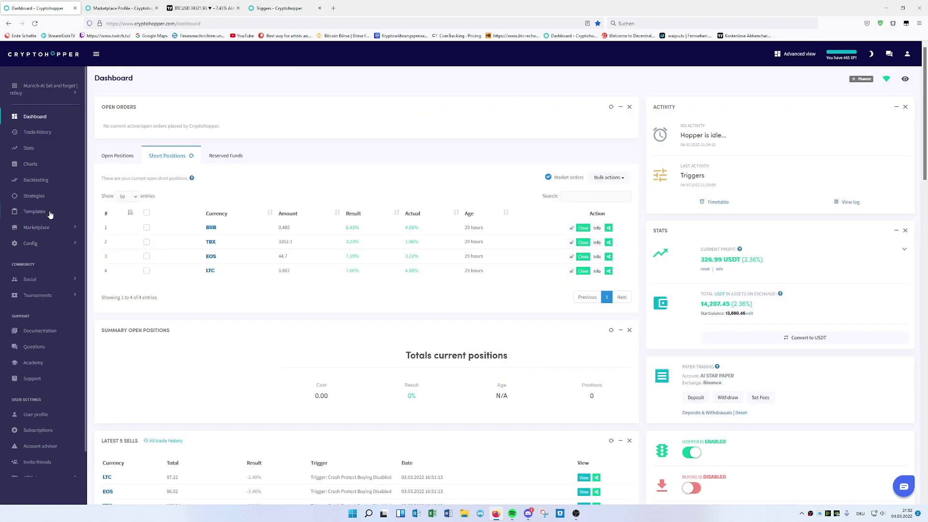
left_click(38, 247)
left_click(35, 257)
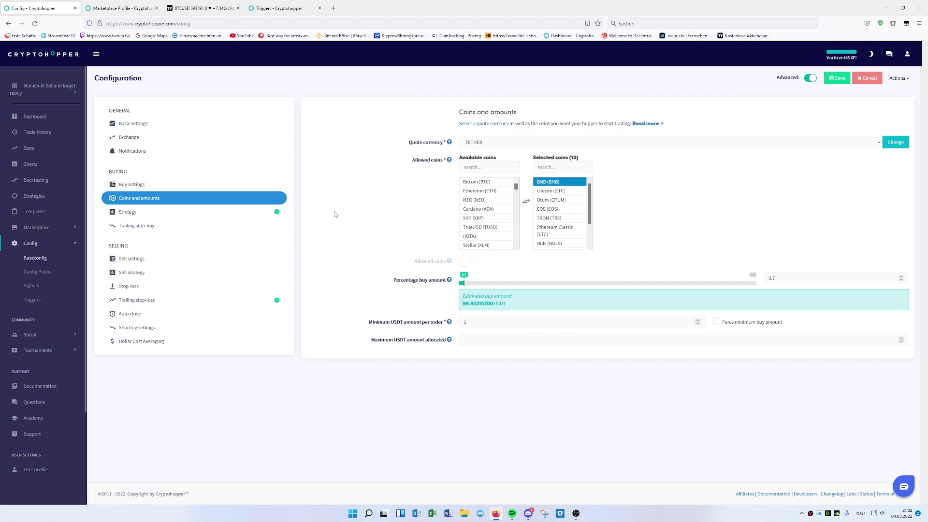
Compare the coins selected in the hopper's Coins and amounts settings with the coins in the trigger's Open short action
left_click(264, 8)
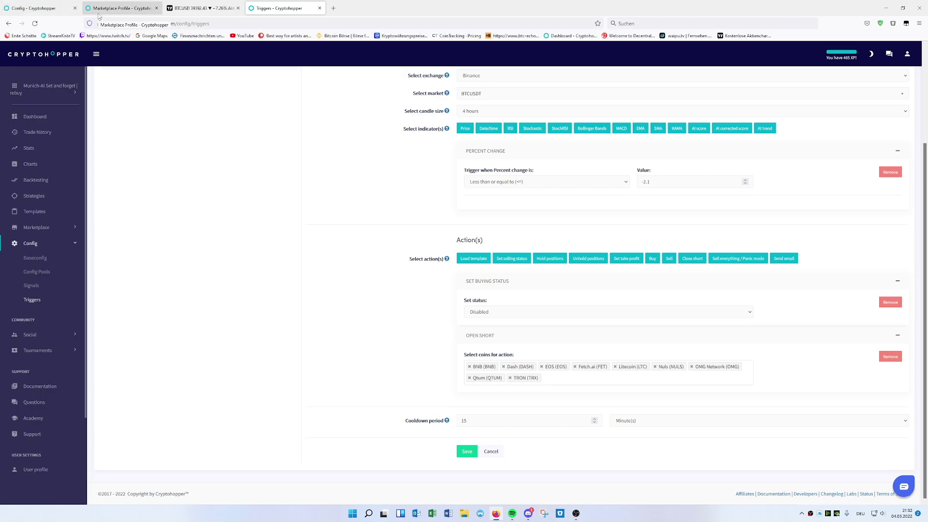
left_click(34, 8)
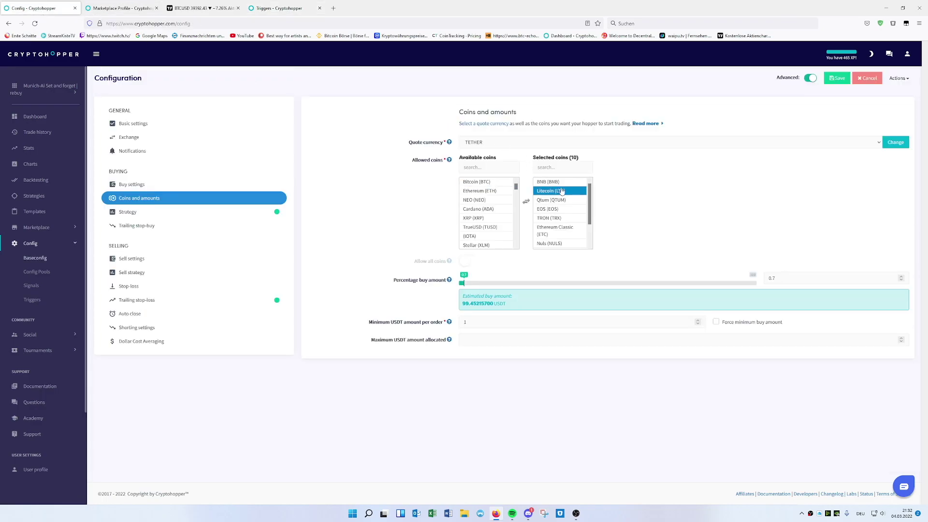
scroll(560, 196, "down", 1)
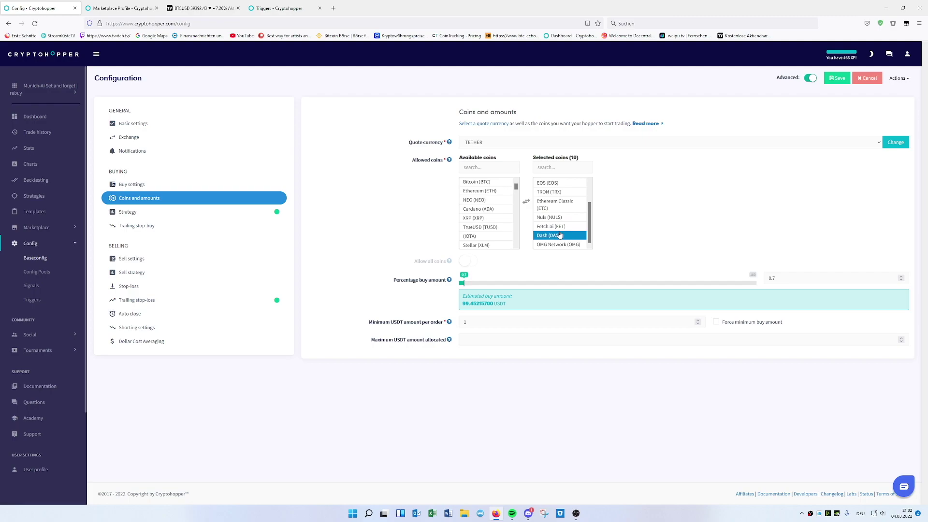
scroll(559, 231, "up", 1)
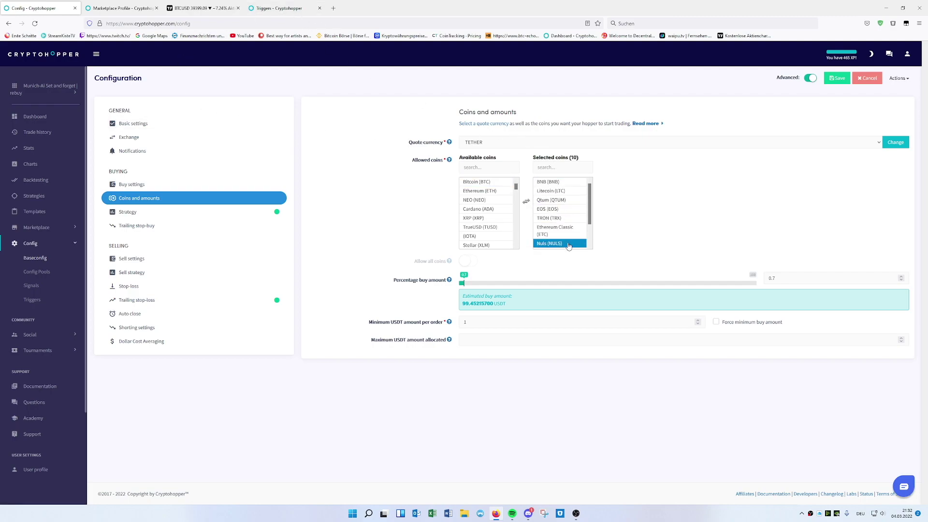
left_click(266, 9)
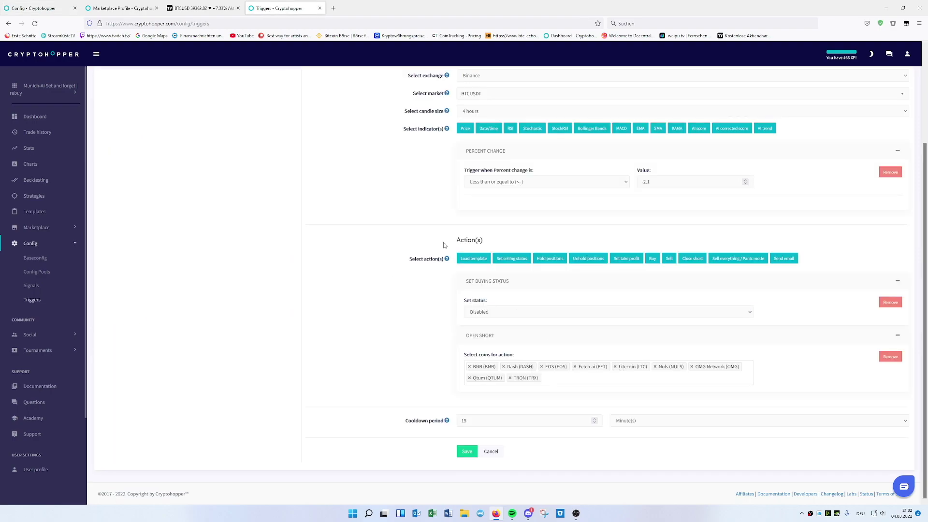
Inspect the "crash protect buying disabled" trigger's available buying statuses and the coin choices for Open short, leaving both as set
scroll(444, 245, "up", 2)
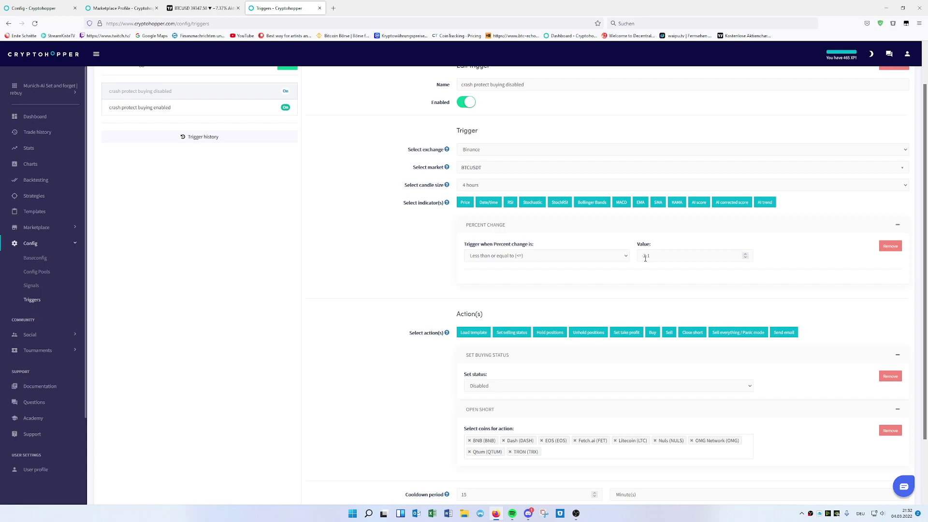
scroll(534, 278, "down", 2)
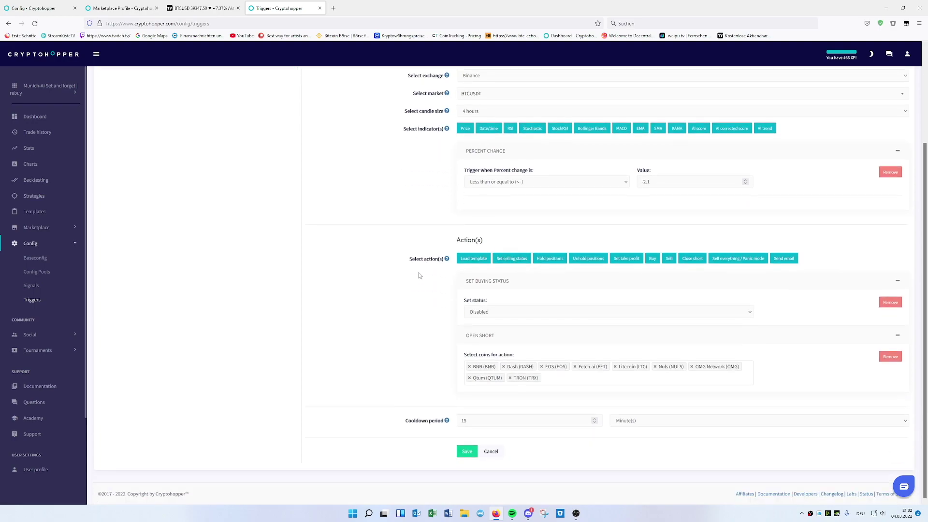
left_click(493, 313)
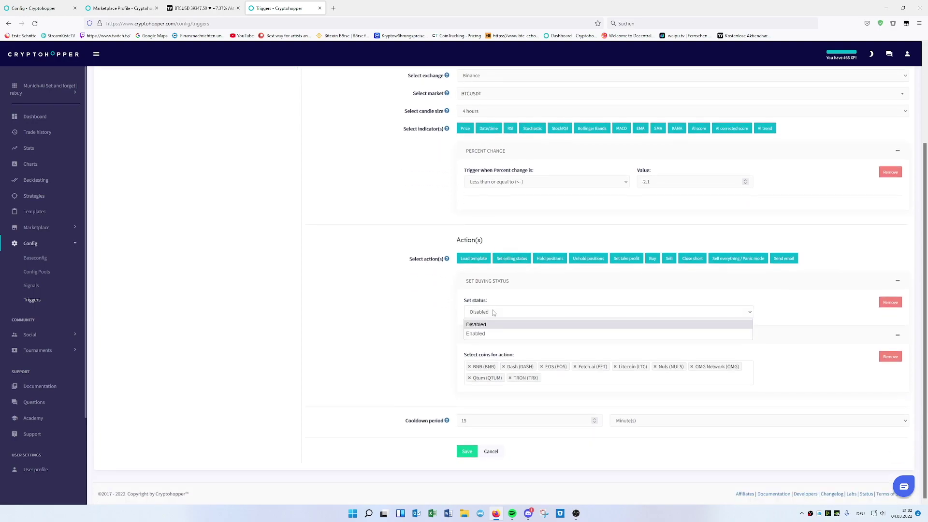
left_click(463, 308)
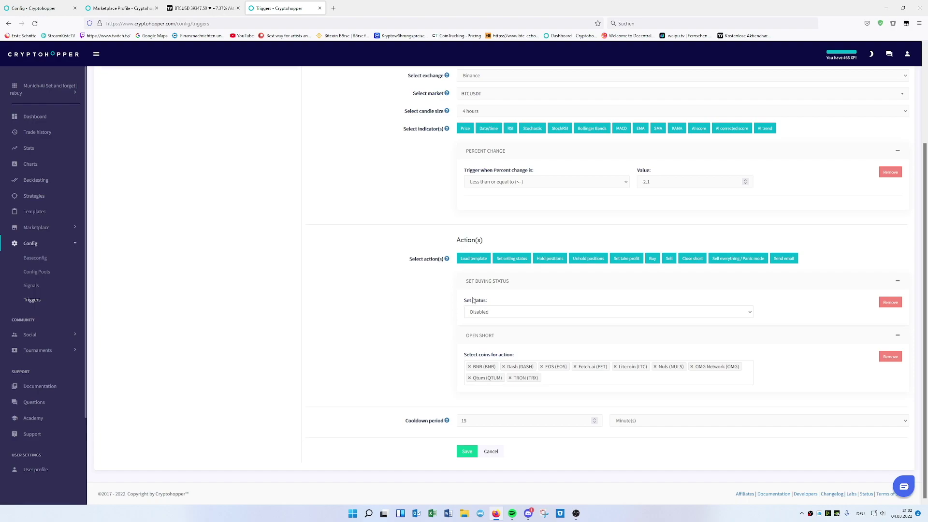
left_click_drag(466, 281, 513, 283)
left_click(476, 363)
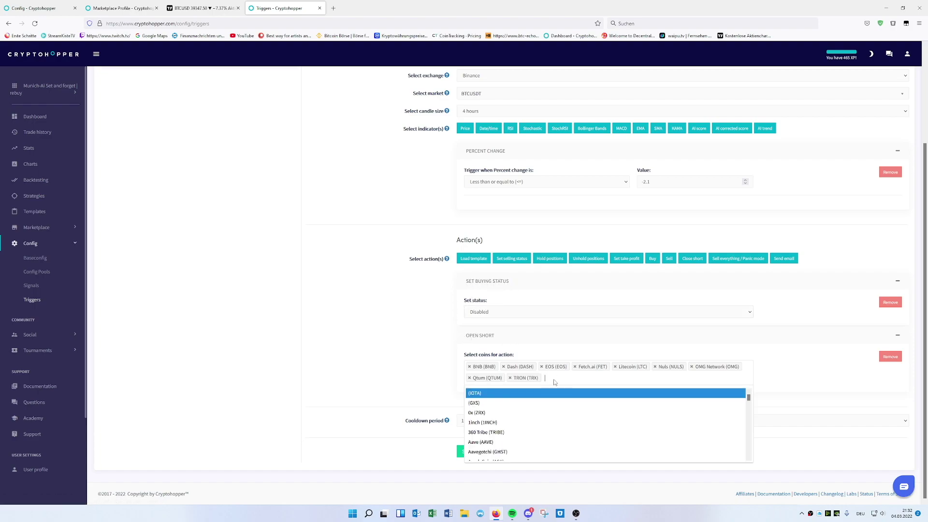
left_click(402, 337)
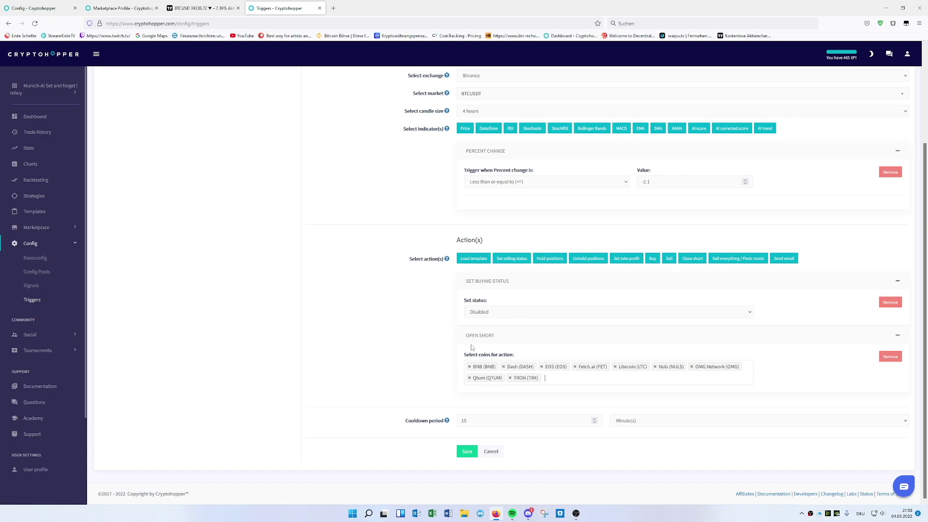
Open the "crash protect buying enabled" trigger and expand the coin list of its Close short action
scroll(396, 299, "up", 3)
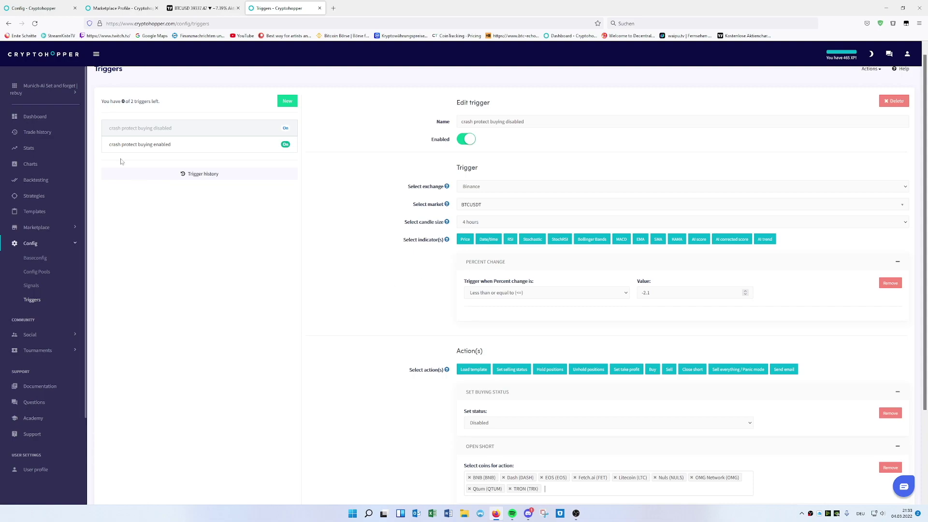
left_click(133, 144)
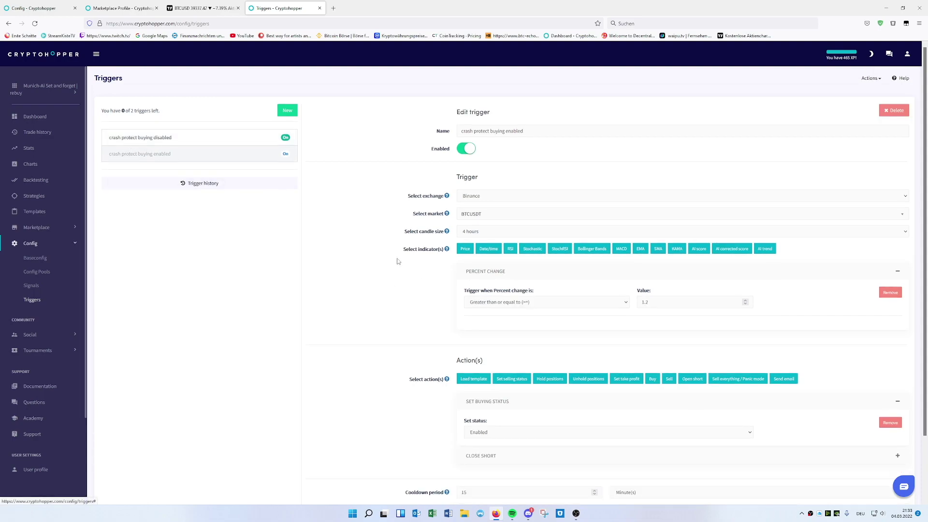
scroll(402, 268, "down", 1)
left_click(499, 419)
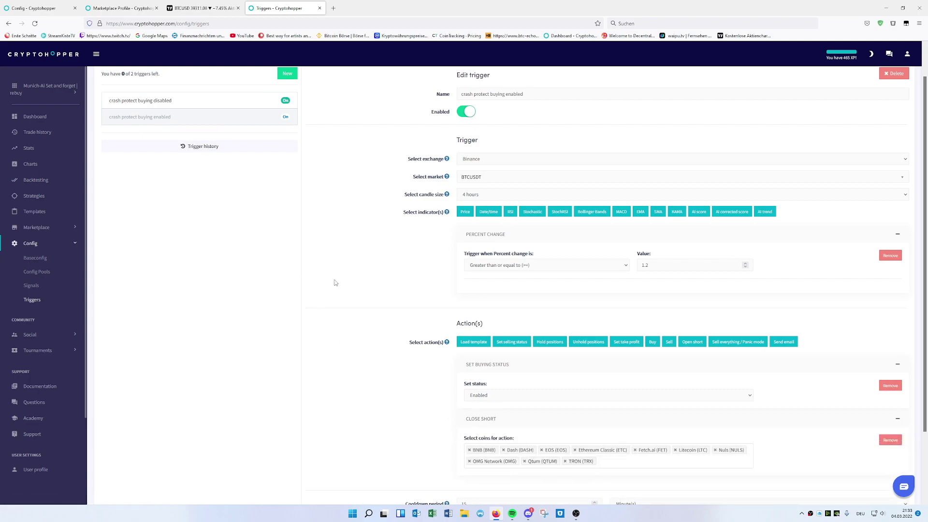
Highlight the "crash protect buying enabled" trigger's percent change value and its Set buying status action
scroll(465, 158, "up", 1)
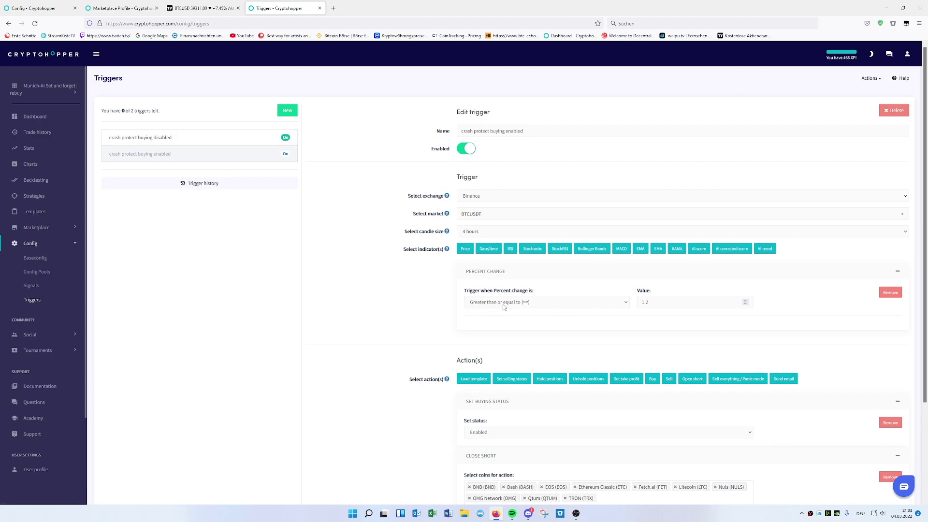
left_click_drag(641, 303, 652, 304)
scroll(385, 290, "down", 3)
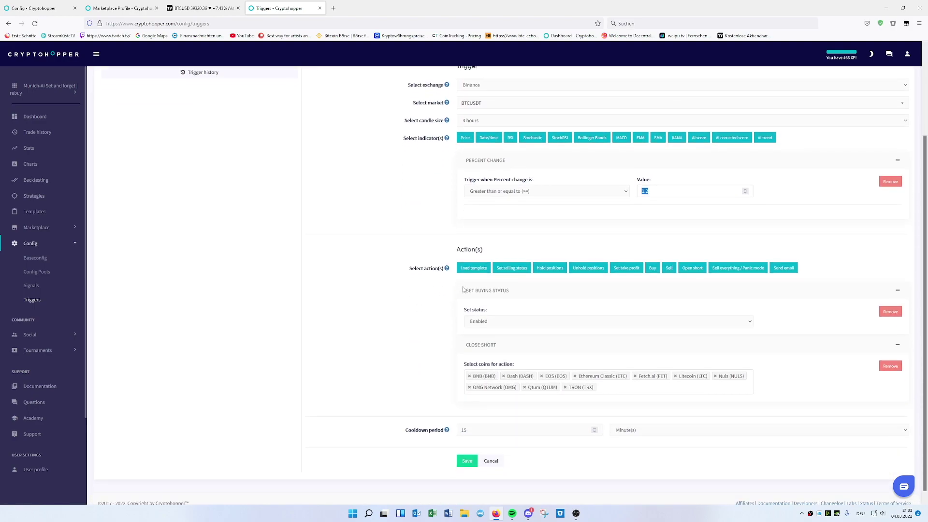
left_click_drag(463, 289, 516, 292)
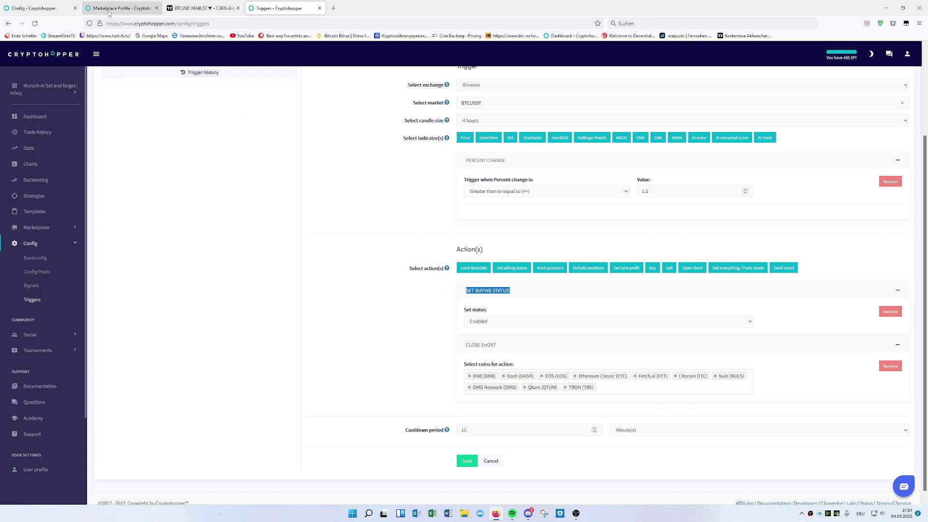
Check the hopper's open short positions on the dashboard and return to the "crash protect buying enabled" trigger
left_click(57, 13)
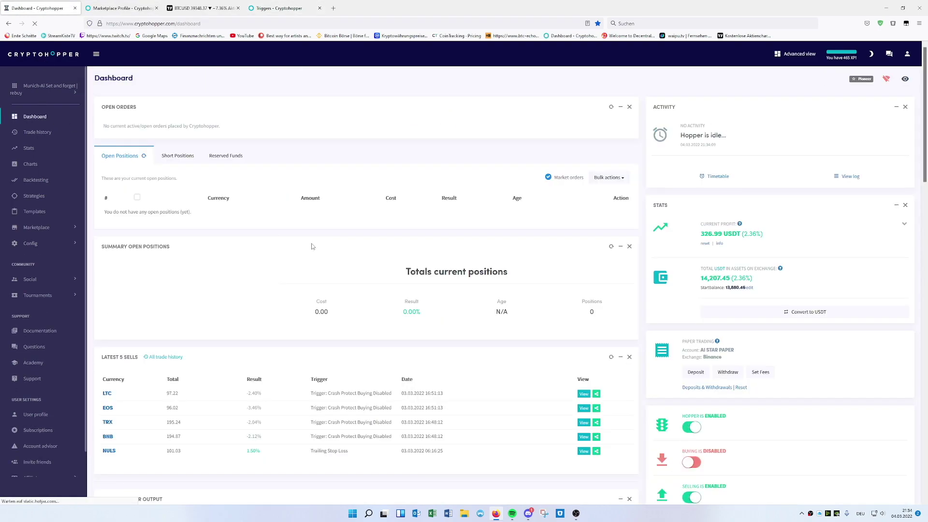
left_click(174, 156)
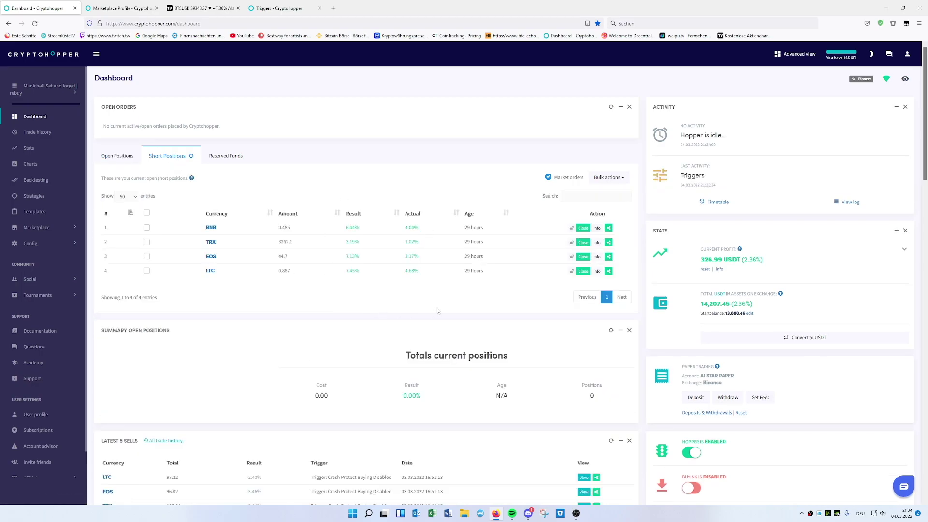
left_click(284, 8)
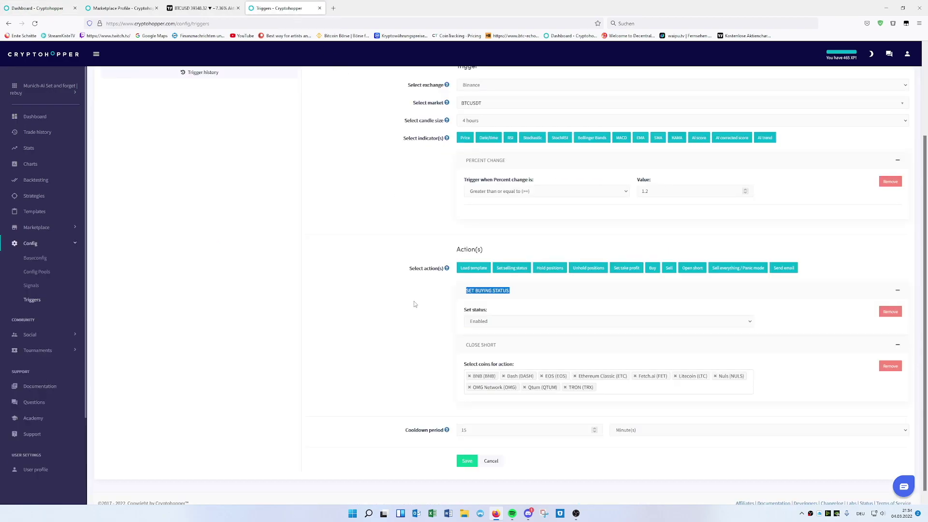
Highlight the trigger's percent change value and check it against the latest candle on the BTCUSD chart
double_click(644, 191)
left_click(196, 8)
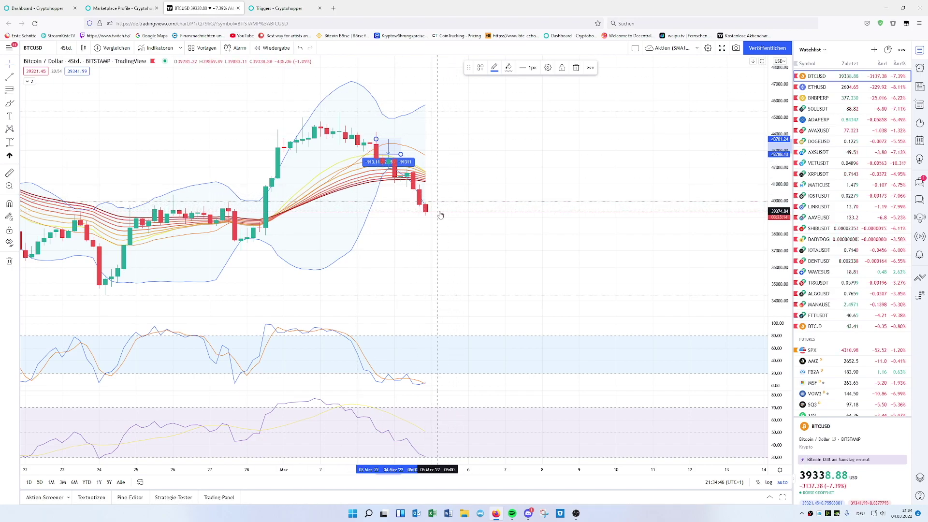
left_click(267, 14)
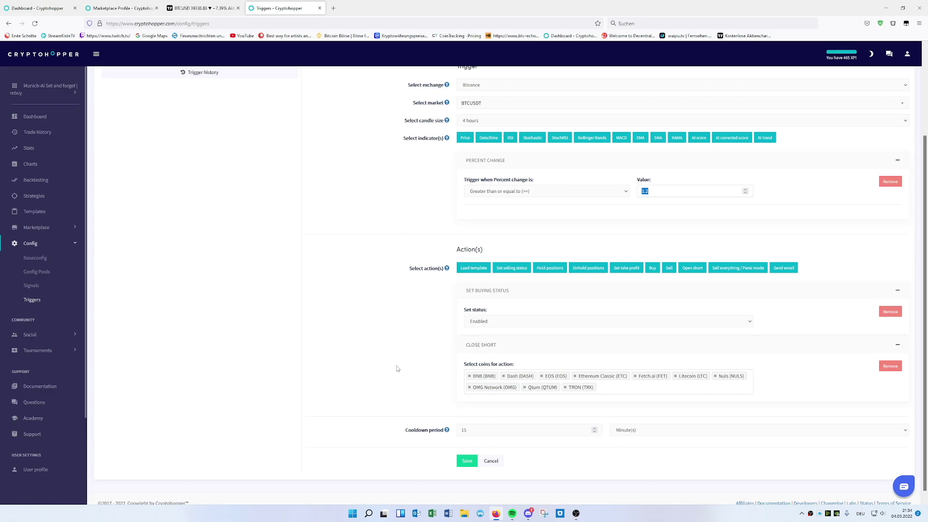
Switch between the "crash protect buying disabled" and "crash protect buying enabled" triggers to compare their conditions and actions
scroll(350, 328, "up", 3)
left_click(172, 153)
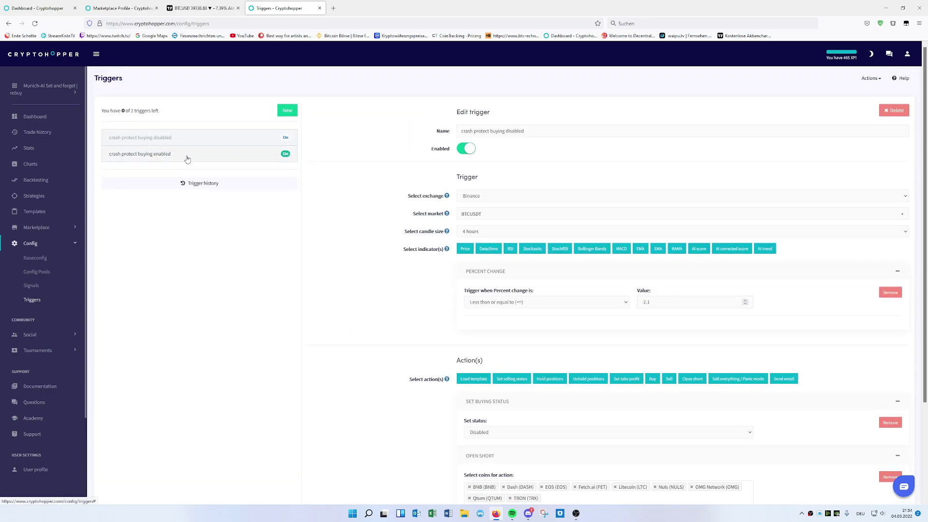
left_click(188, 143)
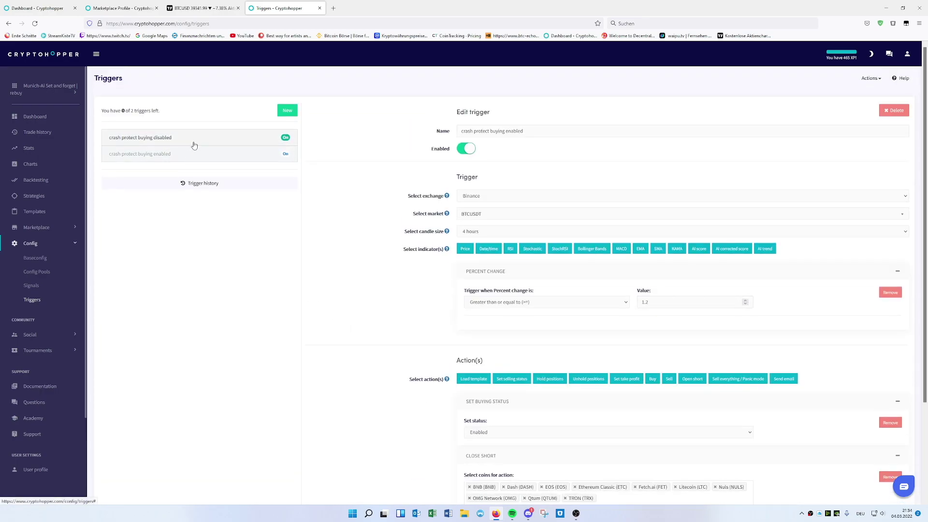
left_click(193, 145)
left_click(195, 144)
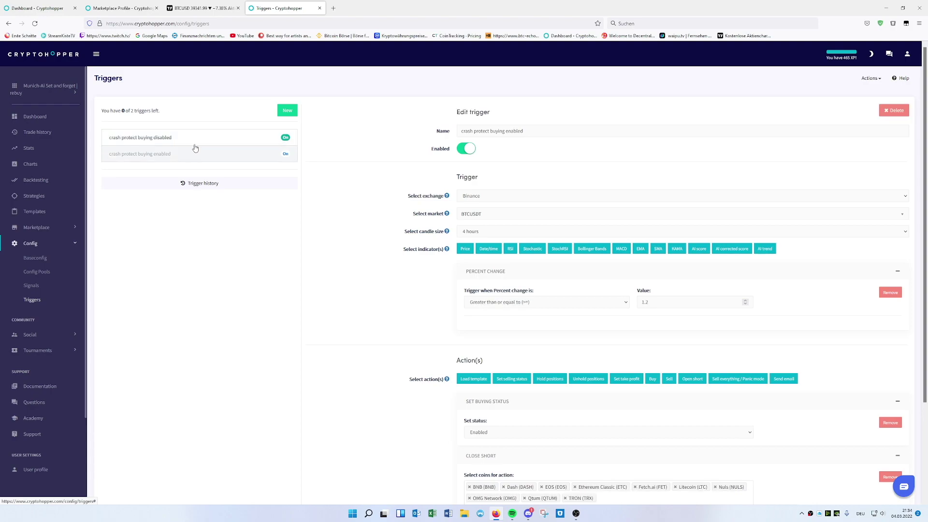
left_click(197, 145)
left_click(199, 155)
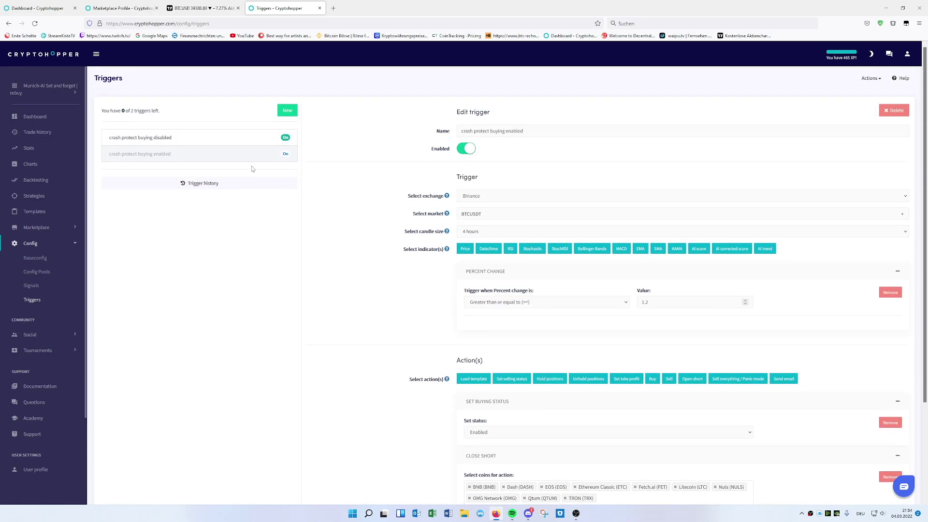
left_click(222, 143)
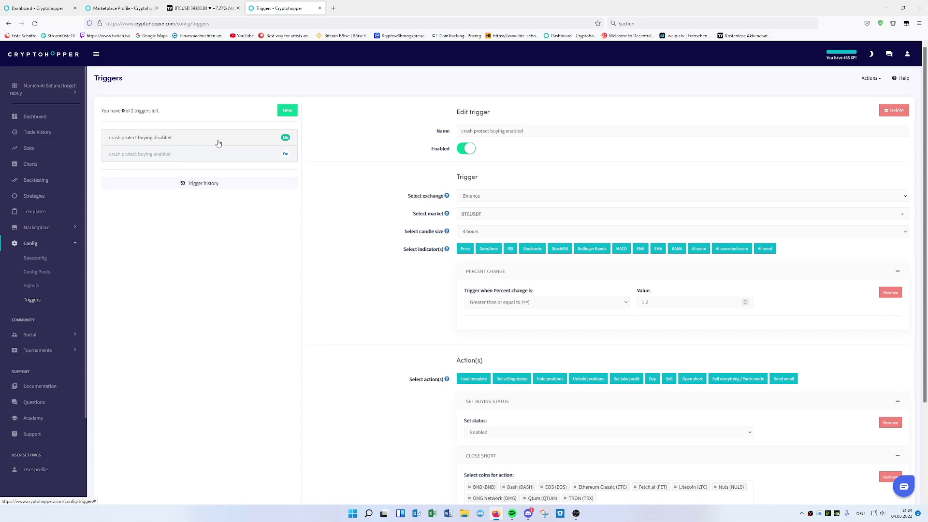
Review the hopper's open positions and short positions on the dashboard, and return to the crash protection triggers
left_click(121, 8)
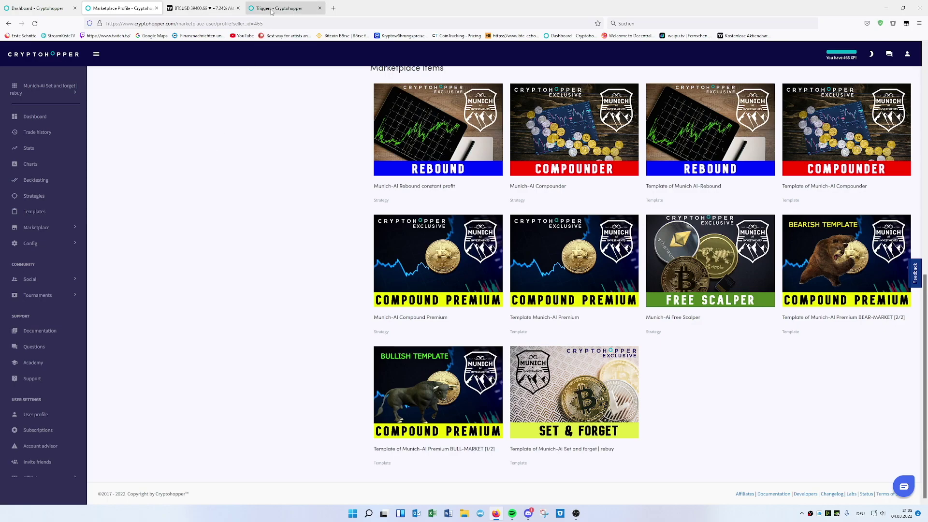
left_click(64, 9)
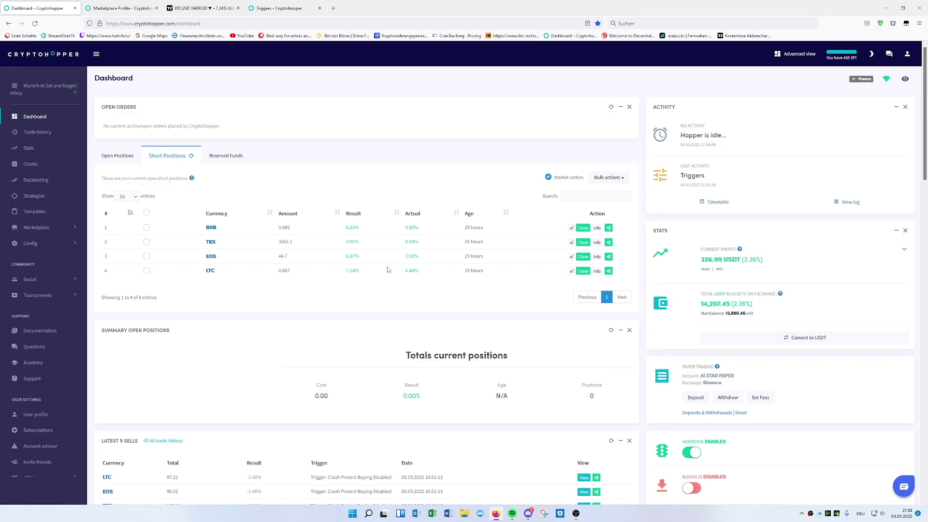
left_click(118, 155)
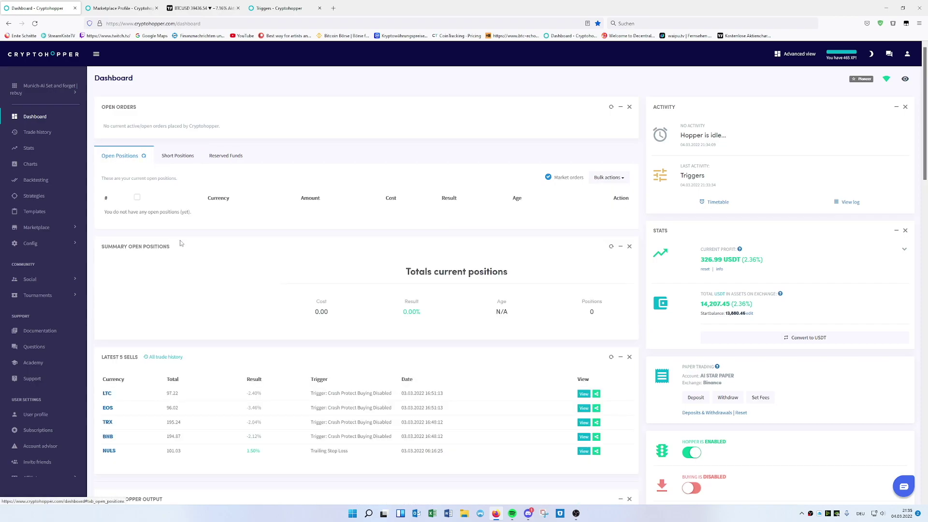
left_click(162, 157)
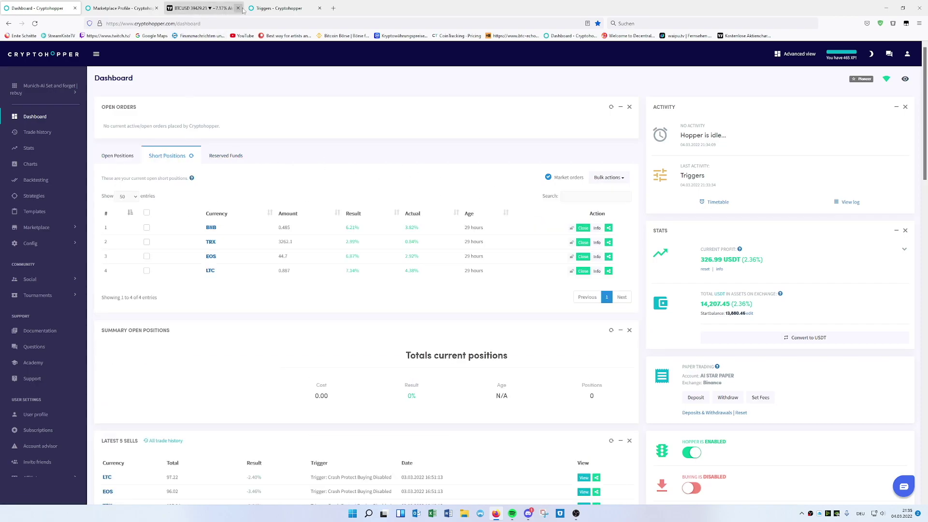
left_click(278, 8)
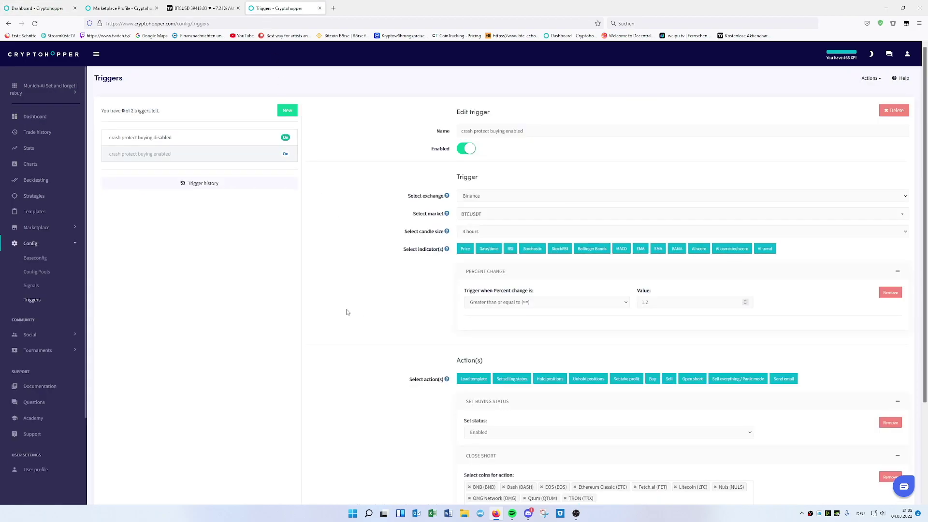
Examine the recent price swings and latest drop on the 4-hour BTCUSD chart in TradingView
left_click(203, 8)
scroll(224, 254, "down", 5)
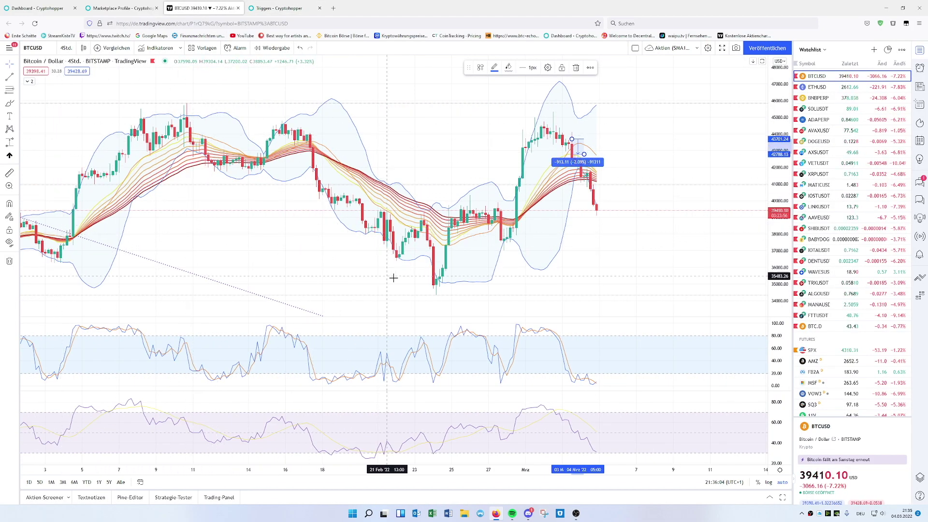
scroll(404, 243, "up", 3)
scroll(404, 243, "down", 3)
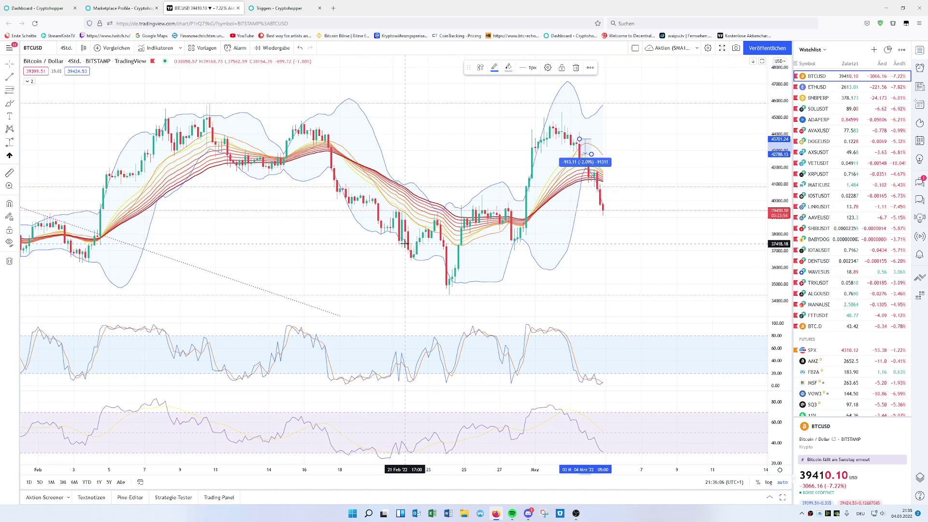
scroll(404, 243, "up", 3)
scroll(404, 244, "up", 2)
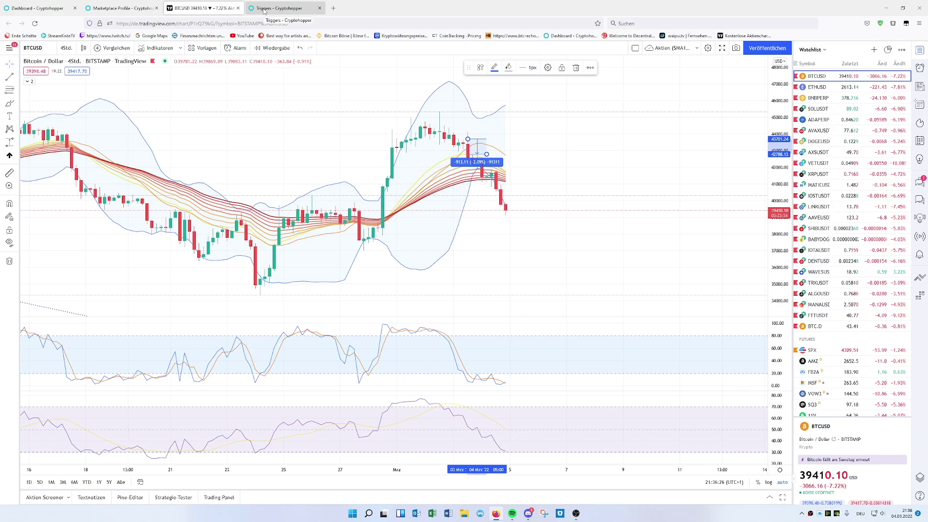
Look through the signals and the strategy and template items on the Munich-AI marketplace profile, including the Set and forget template
left_click(135, 8)
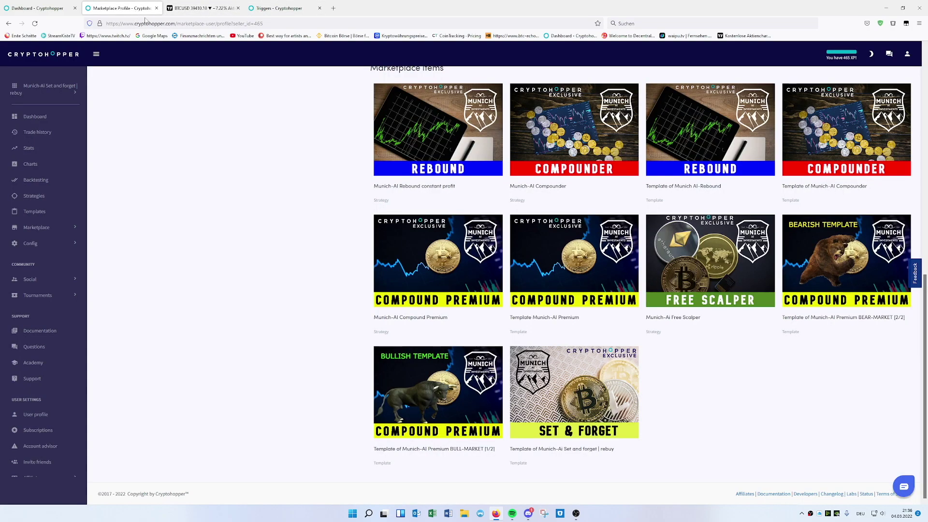
scroll(331, 218, "up", 1)
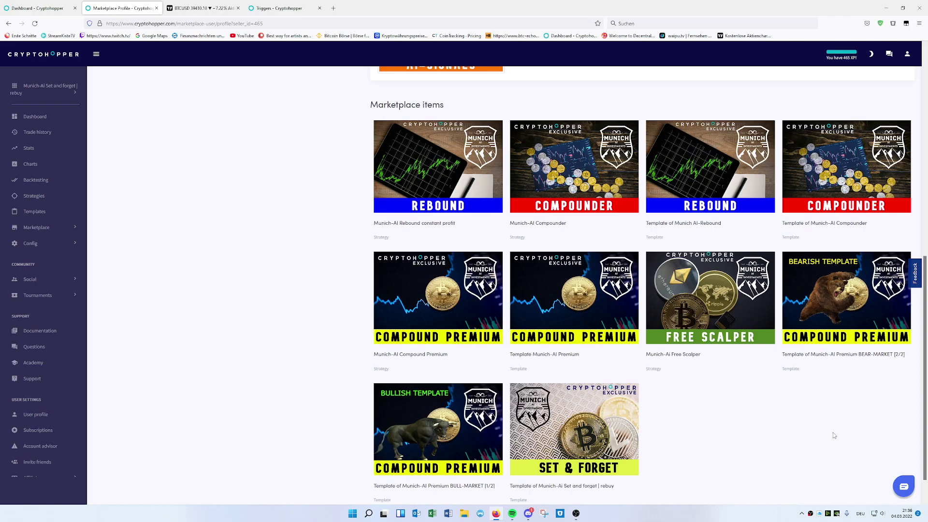
scroll(831, 433, "up", 2)
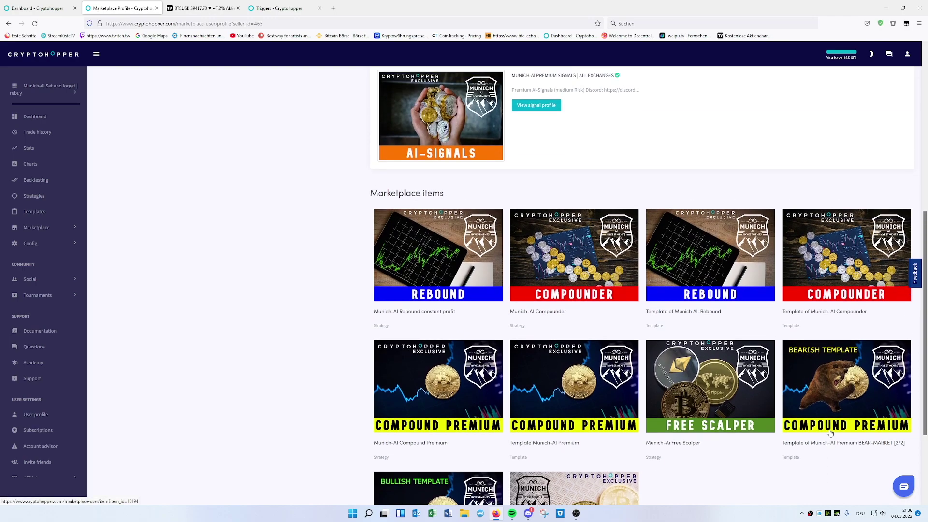
scroll(830, 433, "up", 2)
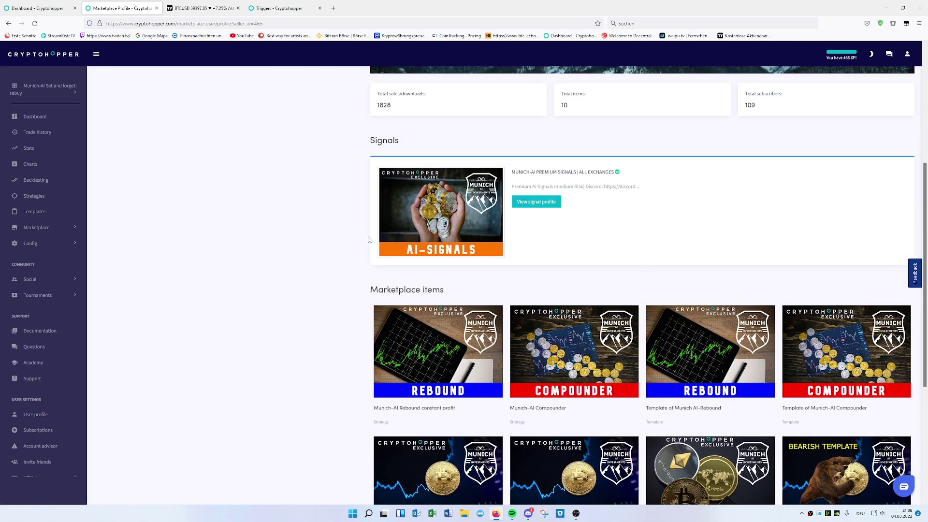
scroll(368, 238, "down", 1)
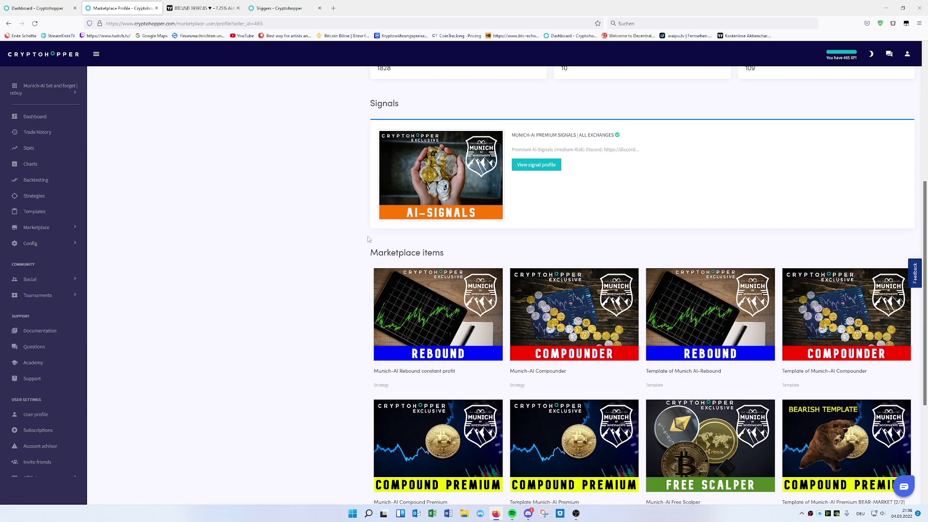
scroll(371, 241, "up", 2)
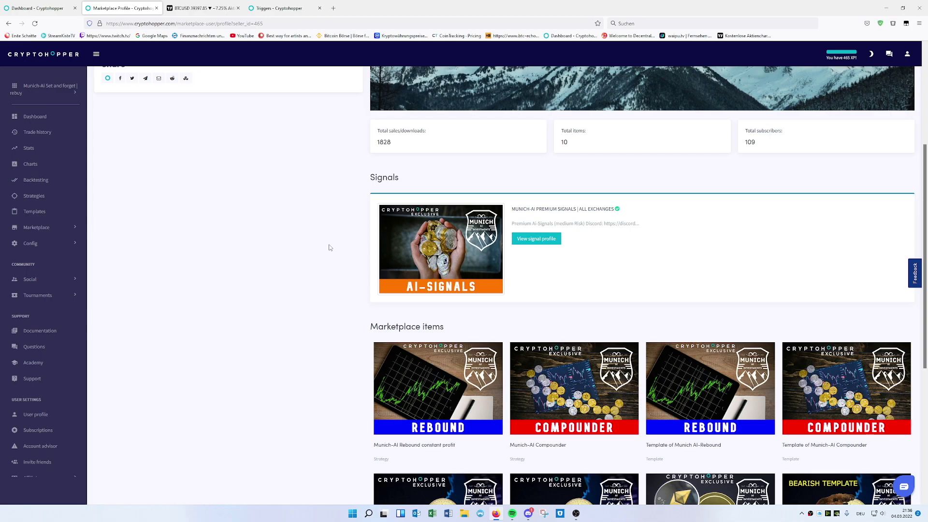
scroll(328, 247, "down", 4)
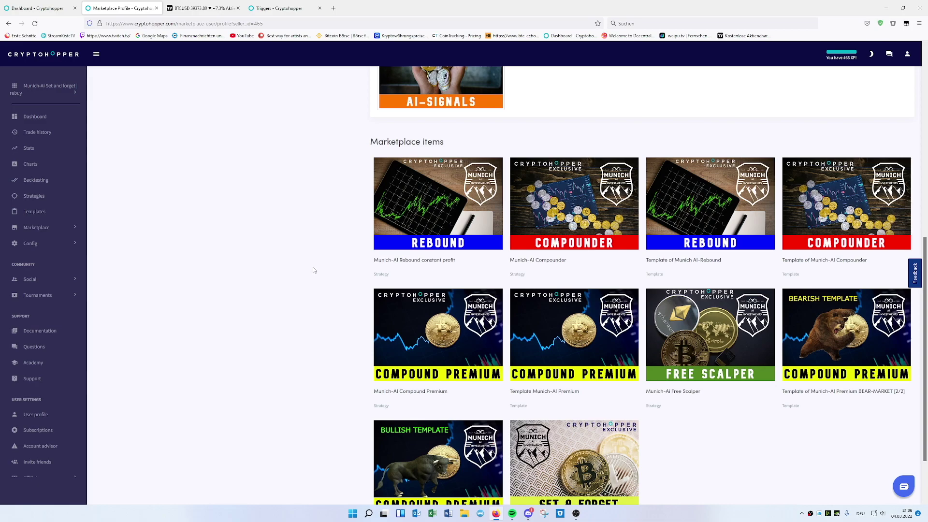
scroll(314, 270, "down", 1)
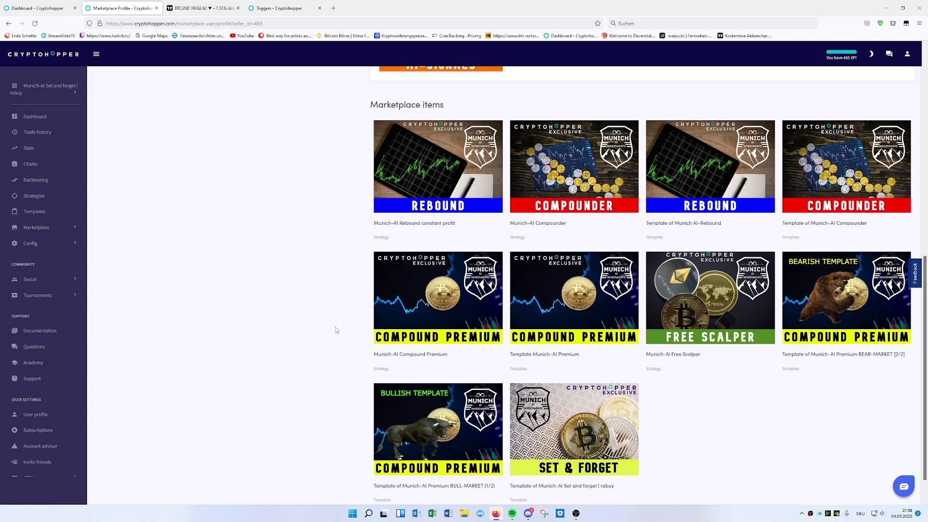
scroll(332, 330, "down", 2)
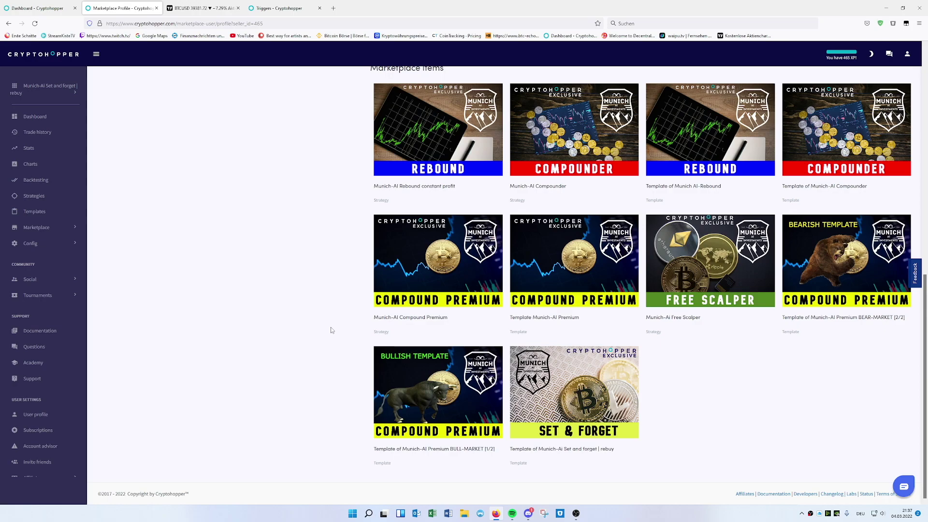
scroll(297, 314, "up", 3)
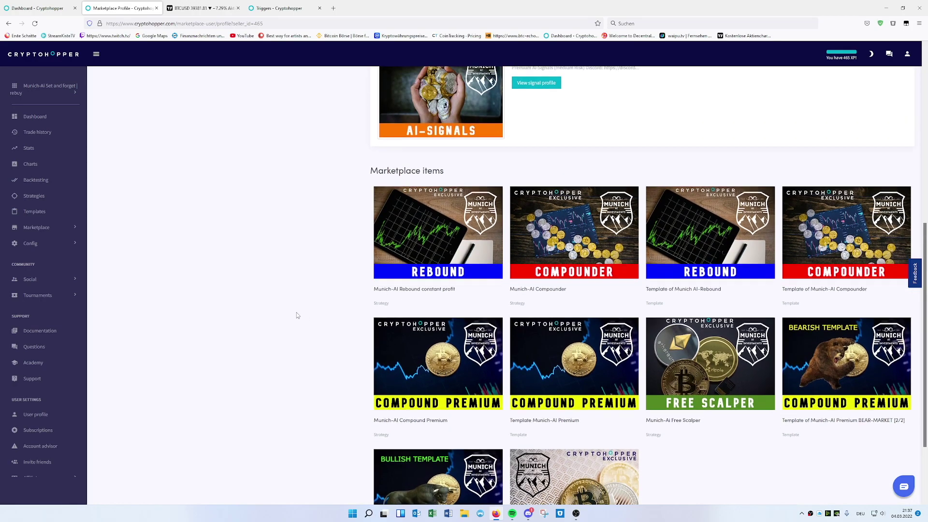
scroll(297, 313, "up", 1)
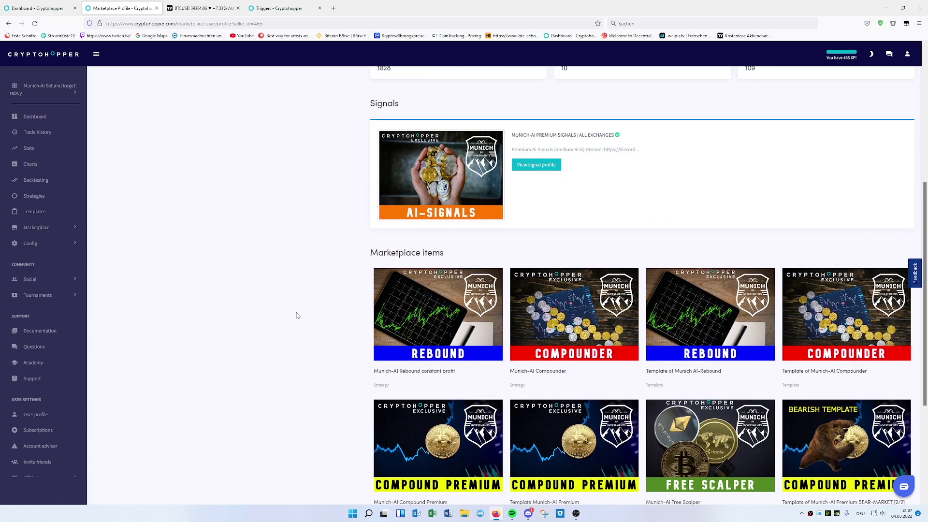
scroll(297, 313, "down", 2)
scroll(297, 313, "down", 1)
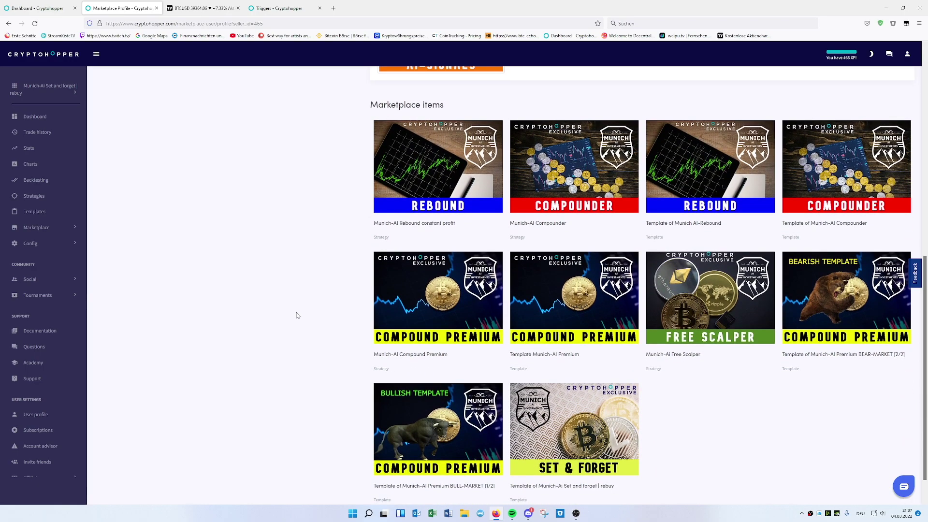